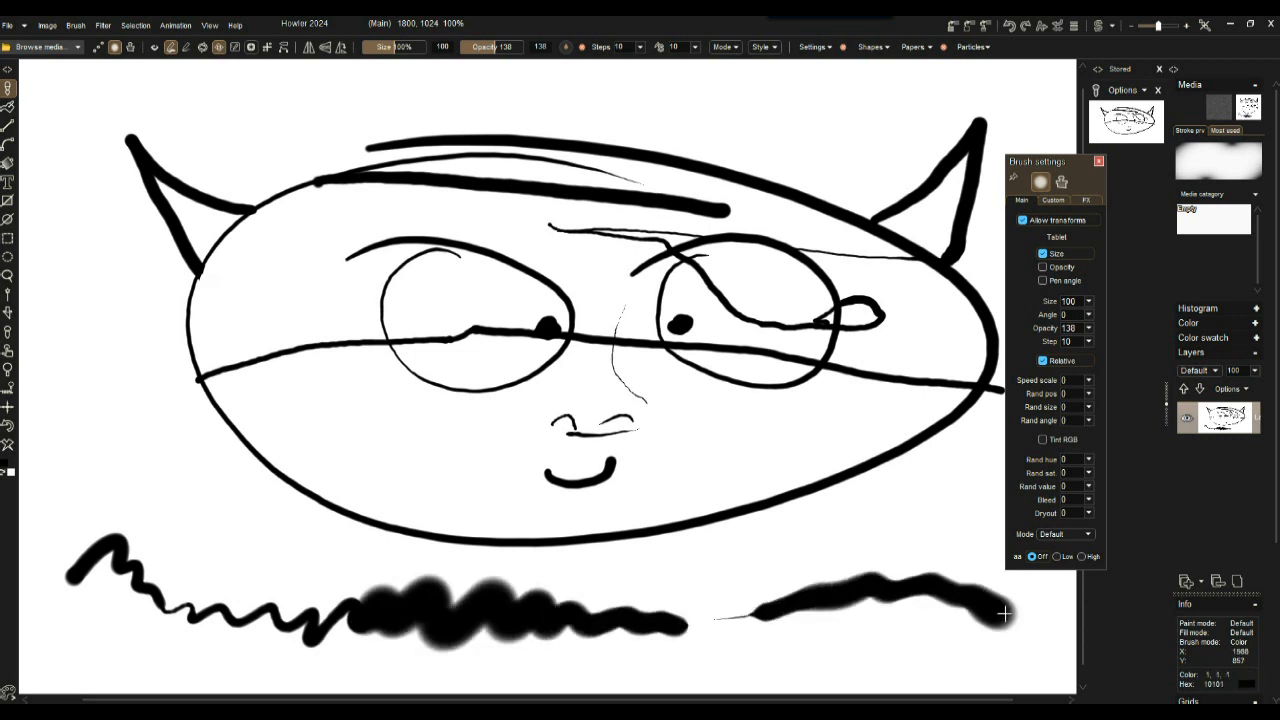
Undo the squiggles below the face and paint new pressure-varied strokes down the left side and along the bottom
mouse_move(83, 197)
left_mouse_down()
mouse_move(70, 298)
mouse_move(100, 345)
mouse_move(108, 398)
mouse_move(150, 458)
mouse_move(214, 509)
mouse_move(352, 565)
left_mouse_up()
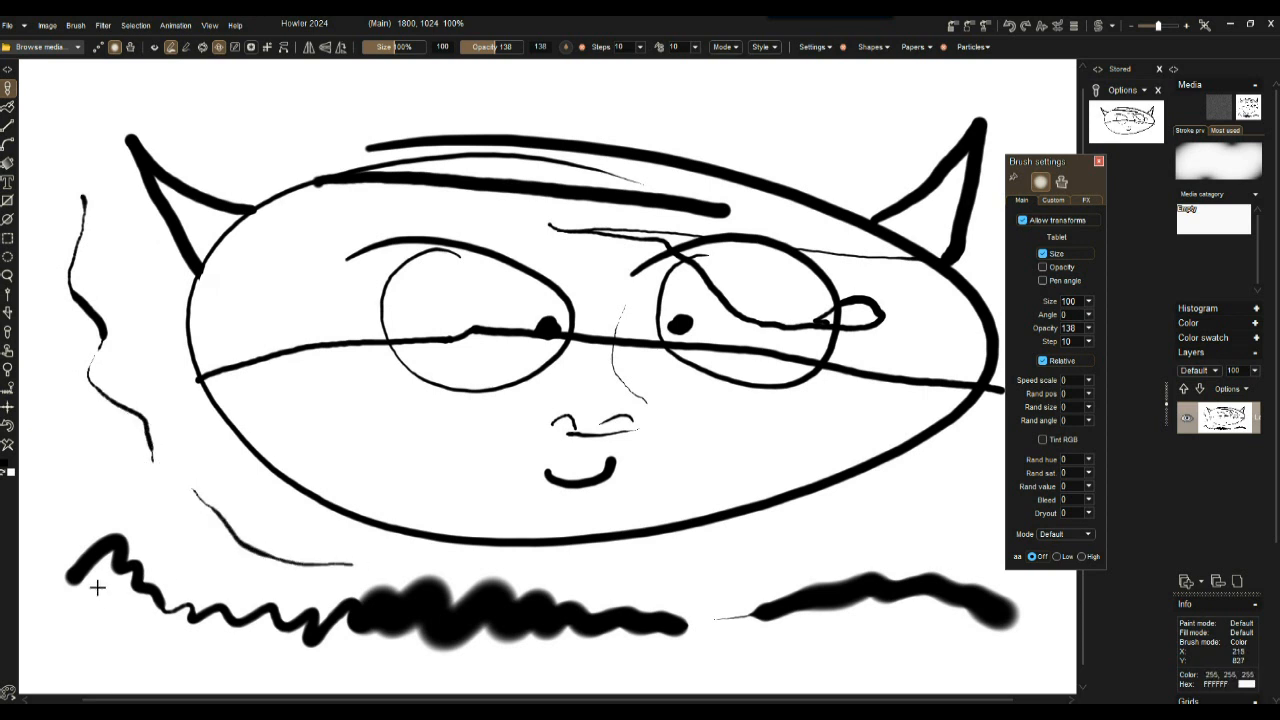
left_click(10, 427)
left_click(10, 427)
left_click(10, 427)
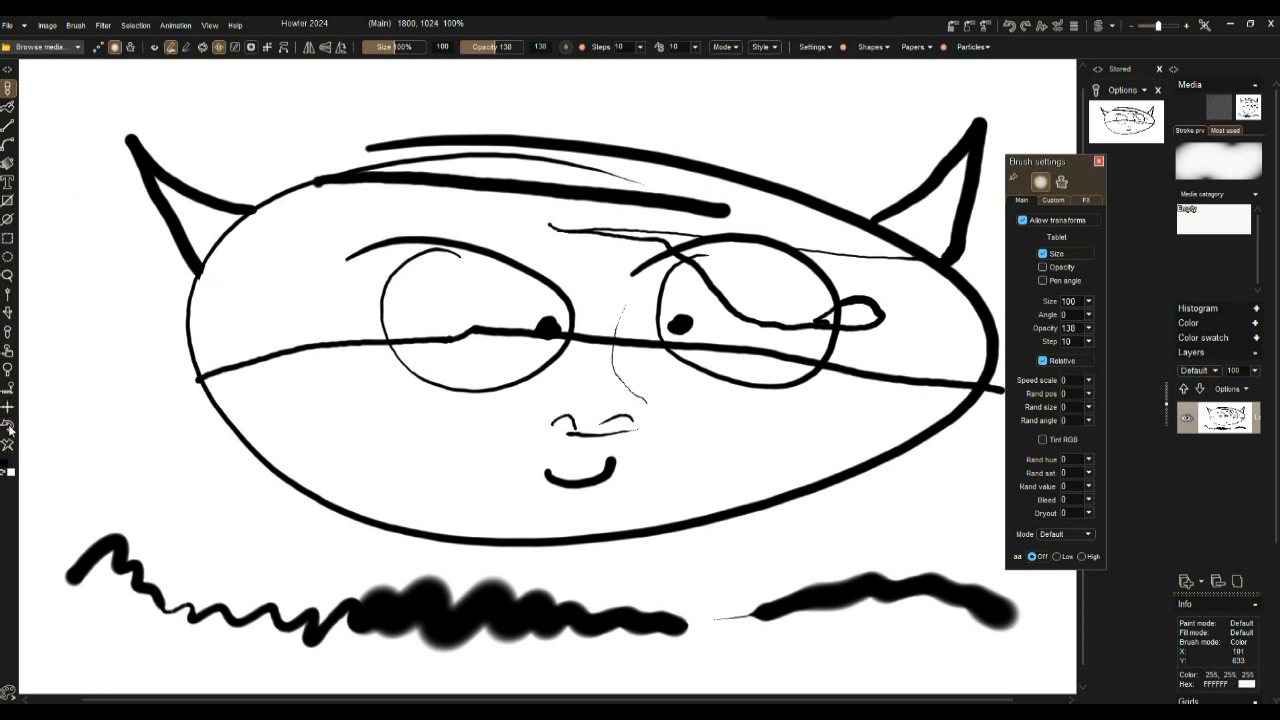
left_click(10, 427)
left_click(10, 427)
mouse_move(84, 338)
left_mouse_down()
mouse_move(146, 520)
mouse_move(331, 609)
mouse_move(580, 627)
mouse_move(1012, 607)
left_mouse_up()
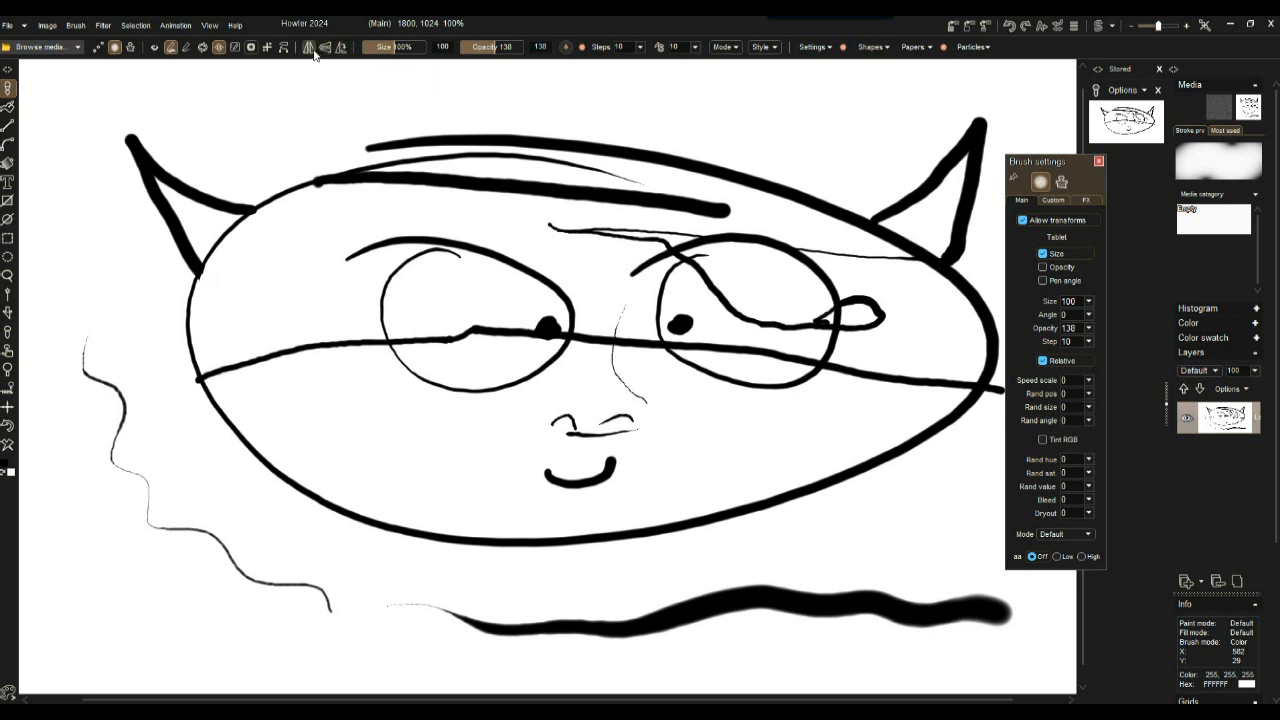
Calibrate the pen pressure with practice strokes in Tablet options and paint a test stroke around the face's lower left
left_click(235, 47)
mouse_move(305, 148)
left_mouse_down()
mouse_move(472, 145)
mouse_move(345, 128)
mouse_move(338, 180)
mouse_move(455, 178)
left_mouse_up()
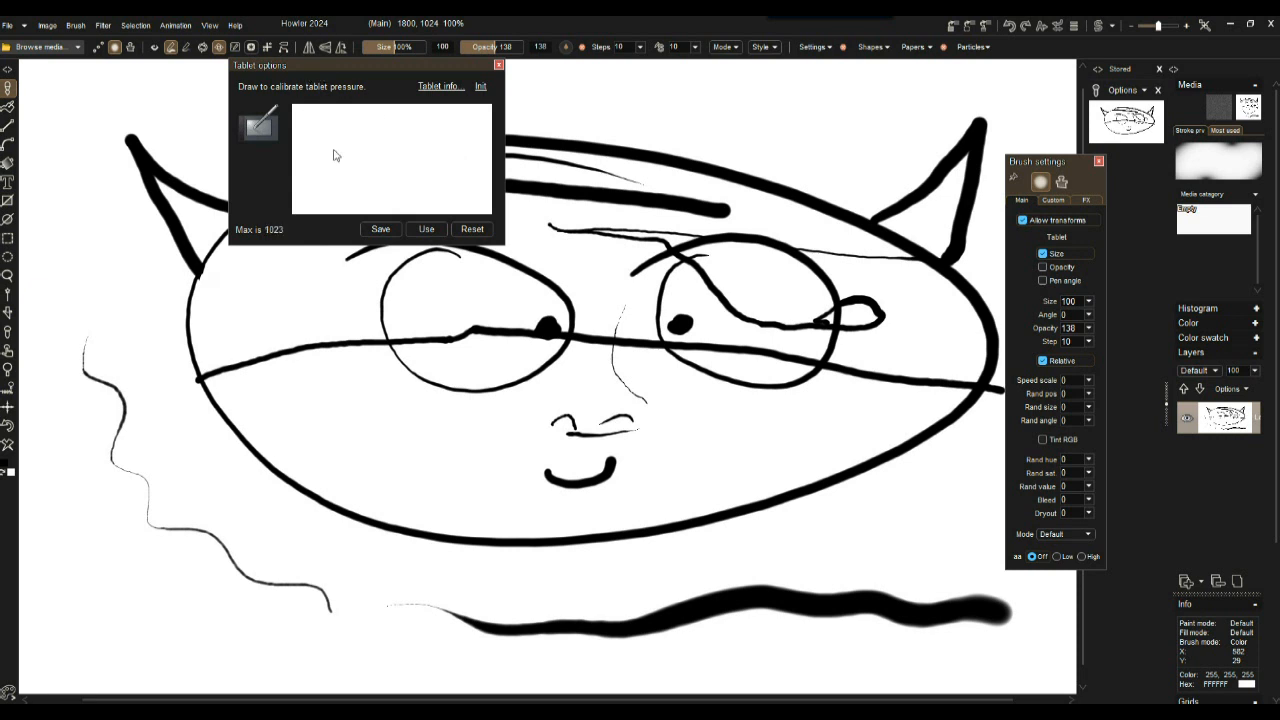
mouse_move(305, 207)
left_mouse_down()
mouse_move(368, 156)
mouse_move(446, 135)
left_mouse_up()
mouse_move(305, 181)
left_mouse_down()
mouse_move(316, 202)
mouse_move(412, 130)
mouse_move(470, 128)
left_mouse_up()
mouse_move(104, 294)
left_mouse_down()
mouse_move(157, 406)
mouse_move(237, 509)
mouse_move(371, 571)
mouse_move(604, 570)
left_mouse_up()
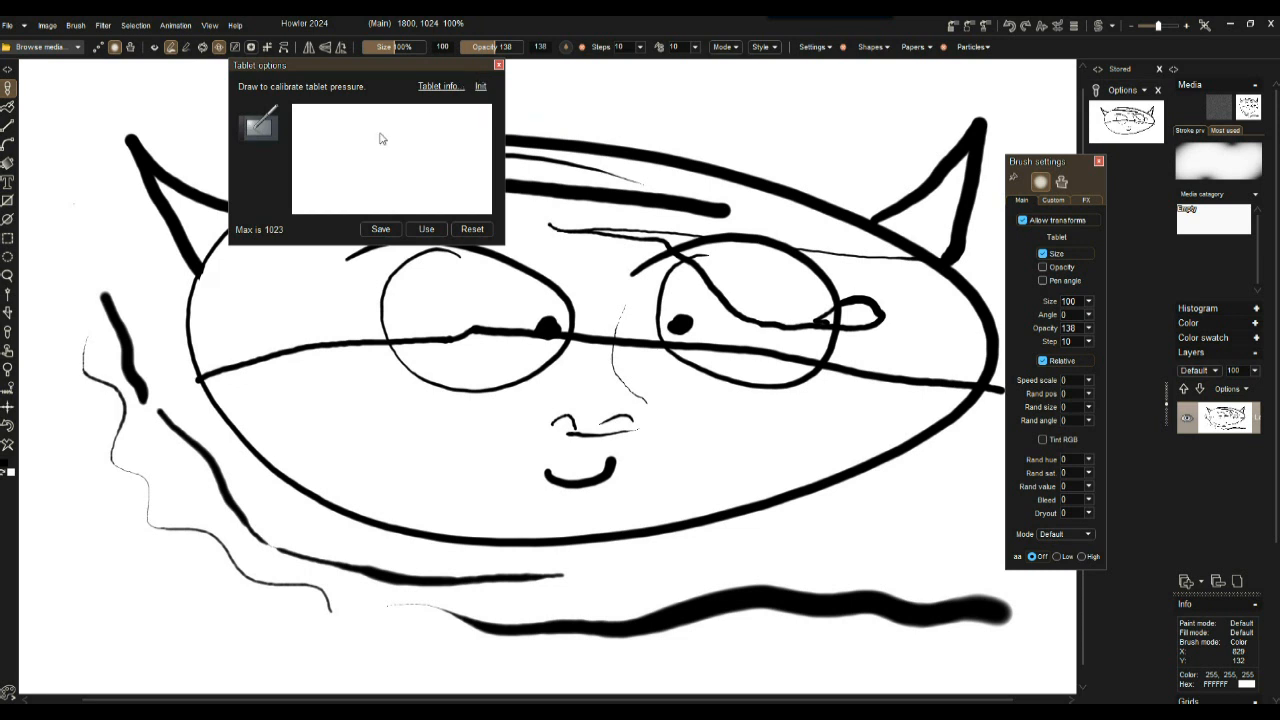
Recalibrate the tablet pressure with four further practice strokes and use the new calibration
left_click_drag(328, 175, 405, 145)
mouse_move(323, 186)
left_mouse_down()
mouse_move(343, 163)
mouse_move(423, 140)
mouse_move(478, 150)
left_mouse_up()
mouse_move(306, 124)
left_mouse_down()
mouse_move(352, 174)
mouse_move(380, 136)
mouse_move(434, 120)
left_mouse_up()
mouse_move(338, 141)
left_mouse_down()
mouse_move(355, 134)
mouse_move(388, 180)
mouse_move(484, 150)
mouse_move(478, 182)
left_mouse_up()
left_click(427, 231)
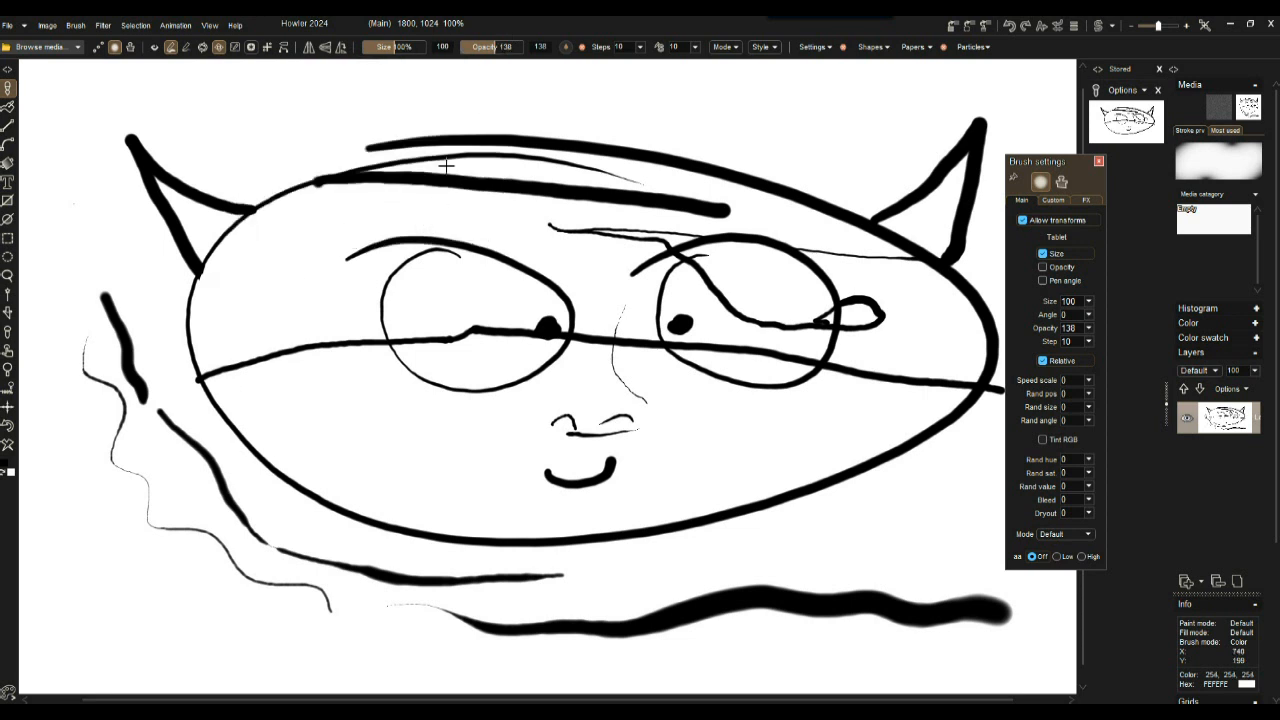
Paint pressure-varied test strokes along the bottom, beside the left horn and as a zigzag on the left cheek
mouse_move(88, 582)
left_mouse_down()
mouse_move(177, 611)
mouse_move(449, 643)
mouse_move(727, 655)
mouse_move(848, 640)
left_mouse_up()
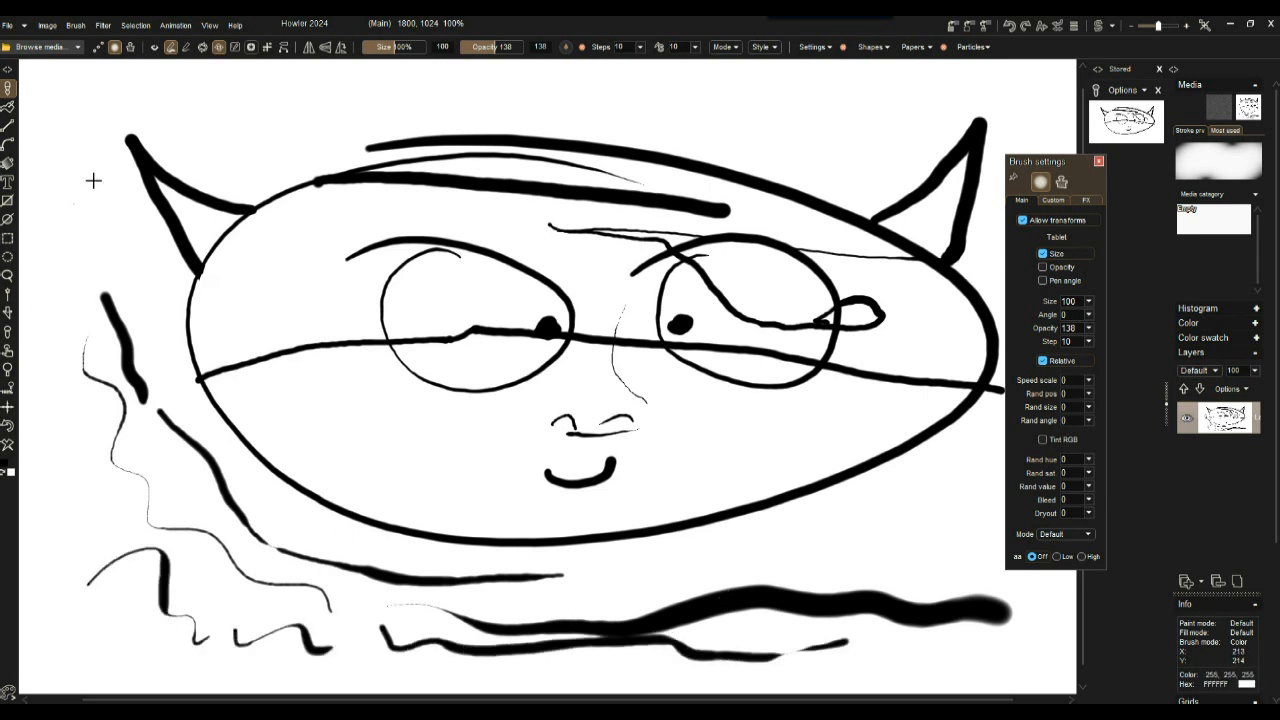
mouse_move(91, 208)
left_mouse_down()
mouse_move(70, 282)
mouse_move(126, 298)
mouse_move(132, 323)
left_mouse_up()
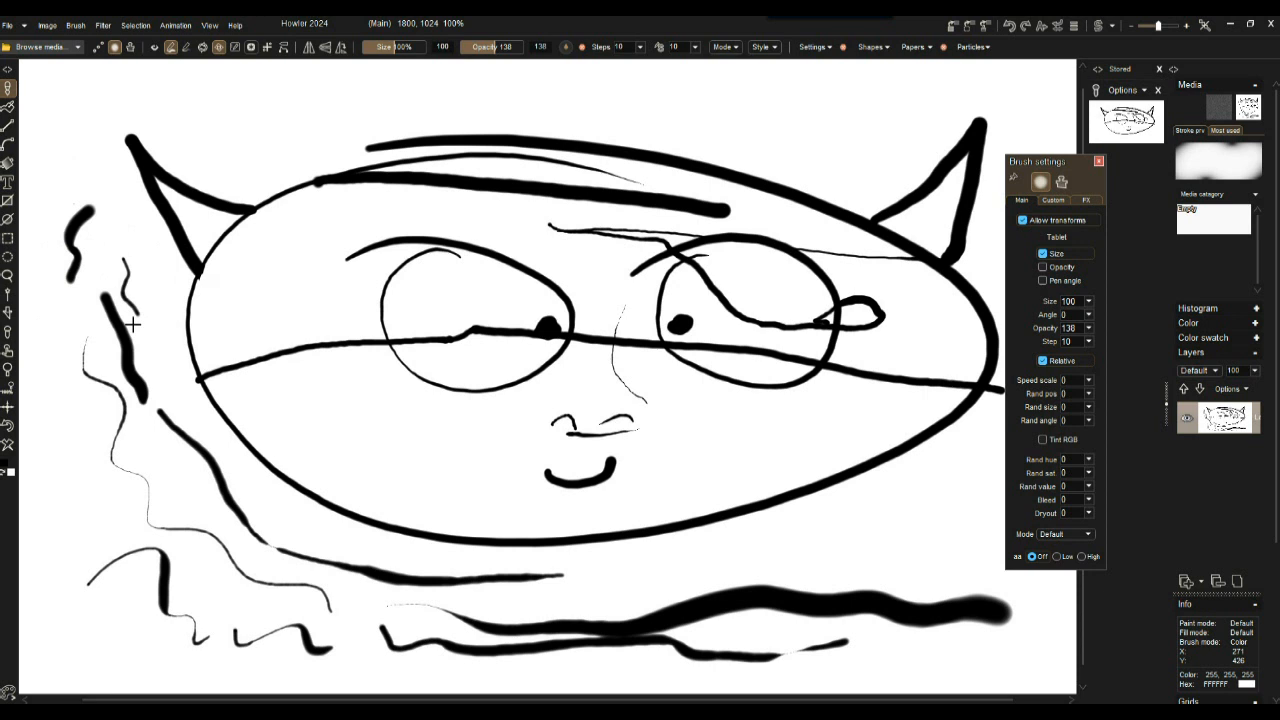
mouse_move(314, 411)
left_mouse_down()
mouse_move(402, 470)
mouse_move(470, 489)
left_mouse_up()
mouse_move(222, 618)
left_mouse_down()
mouse_move(292, 586)
mouse_move(330, 608)
left_mouse_up()
left_click_drag(376, 598, 480, 614)
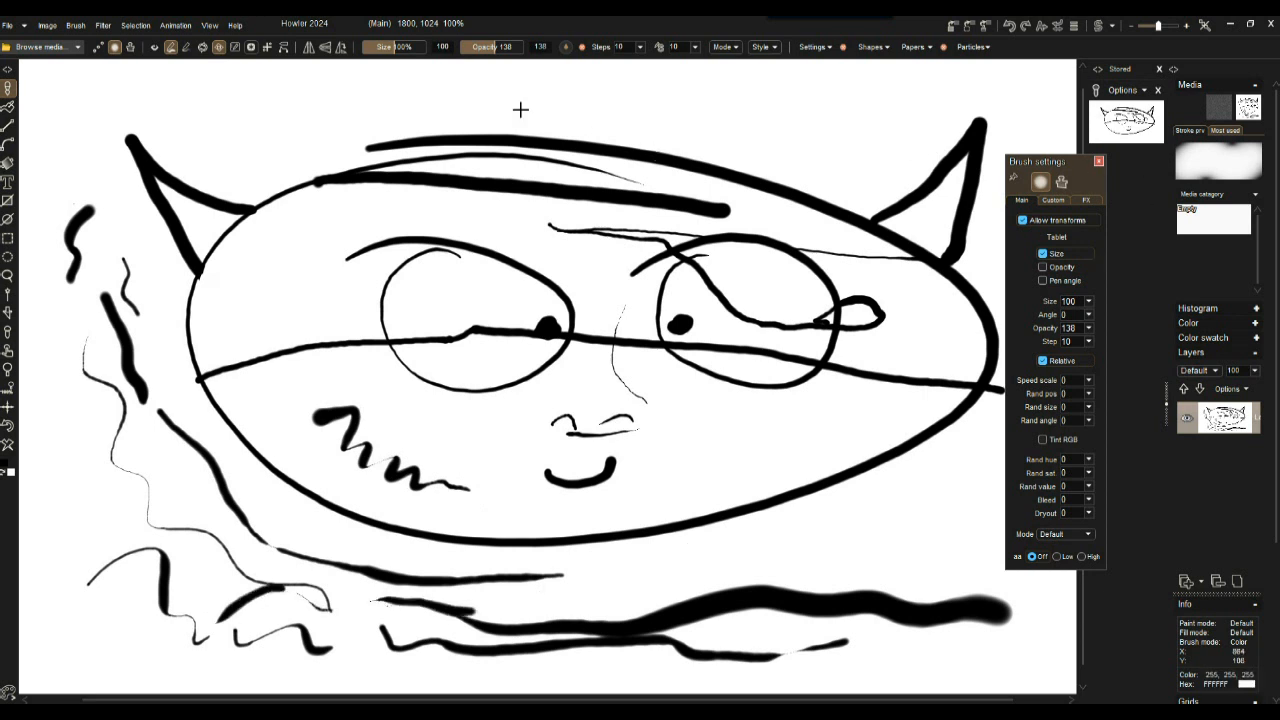
Reduce the brush size to 29% and the opacity to 56, painting thin wavy and hatched strokes above the head
left_click_drag(377, 53, 365, 50)
mouse_move(248, 134)
left_mouse_down()
mouse_move(271, 117)
mouse_move(597, 93)
left_mouse_up()
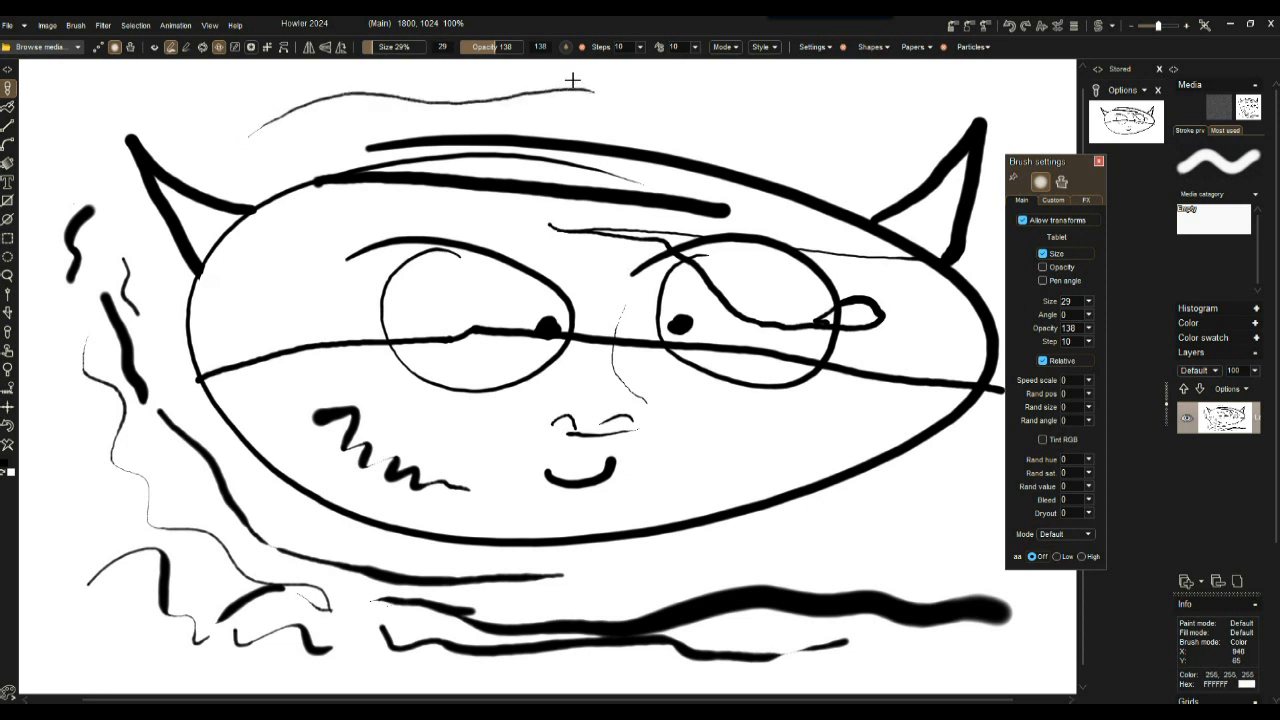
left_click_drag(476, 46, 468, 46)
left_click_drag(626, 104, 880, 84)
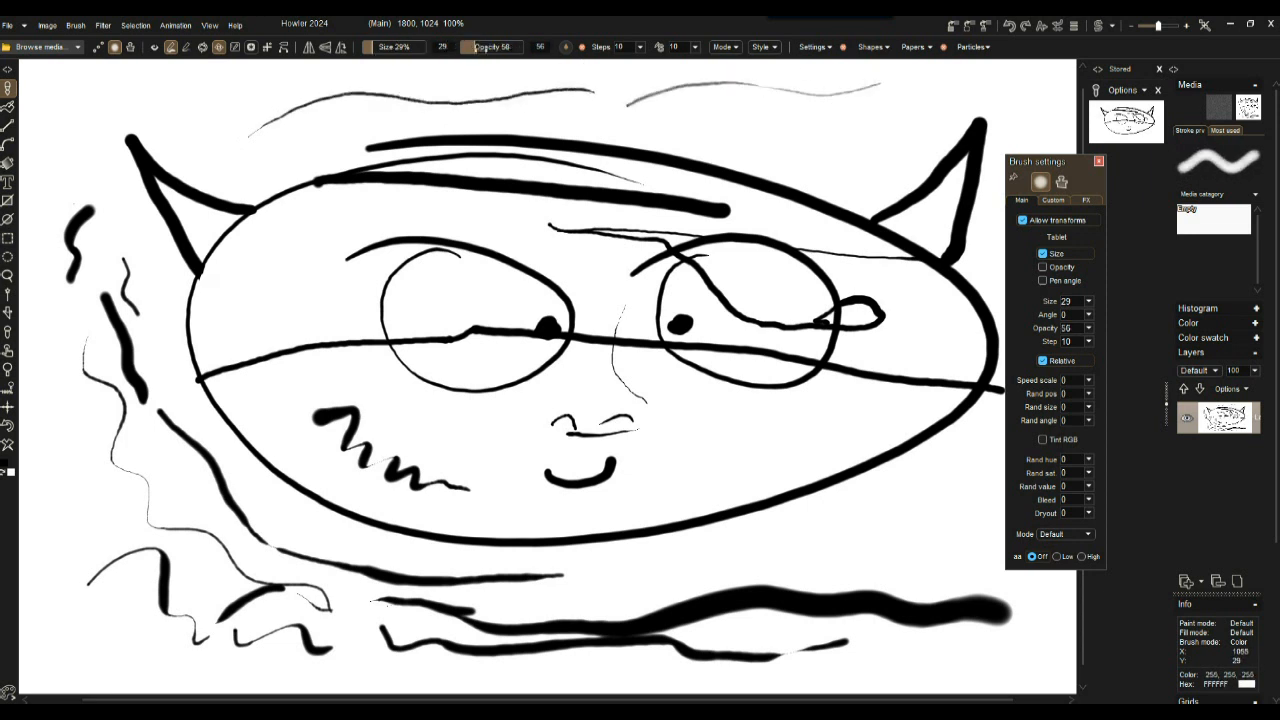
mouse_move(734, 102)
left_mouse_down()
mouse_move(851, 123)
mouse_move(922, 119)
left_mouse_up()
left_click_drag(935, 96, 1000, 88)
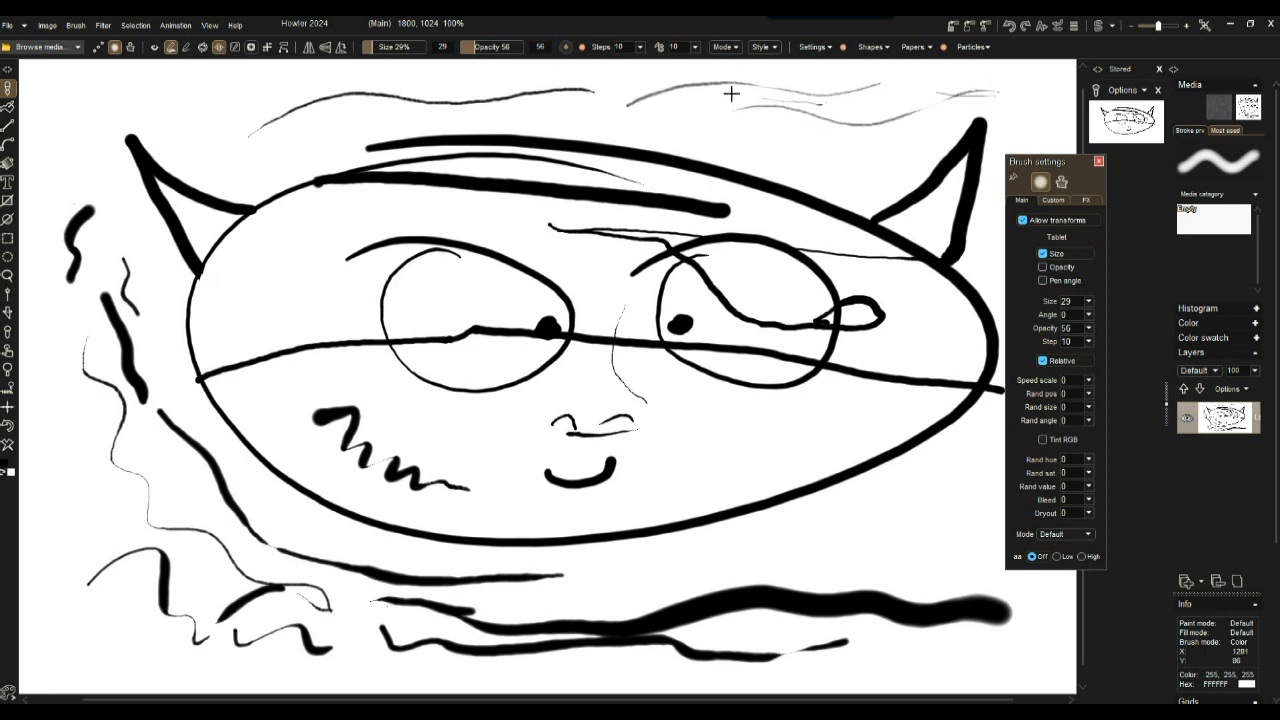
mouse_move(211, 108)
left_mouse_down()
mouse_move(242, 130)
mouse_move(231, 94)
mouse_move(177, 91)
mouse_move(61, 132)
left_mouse_up()
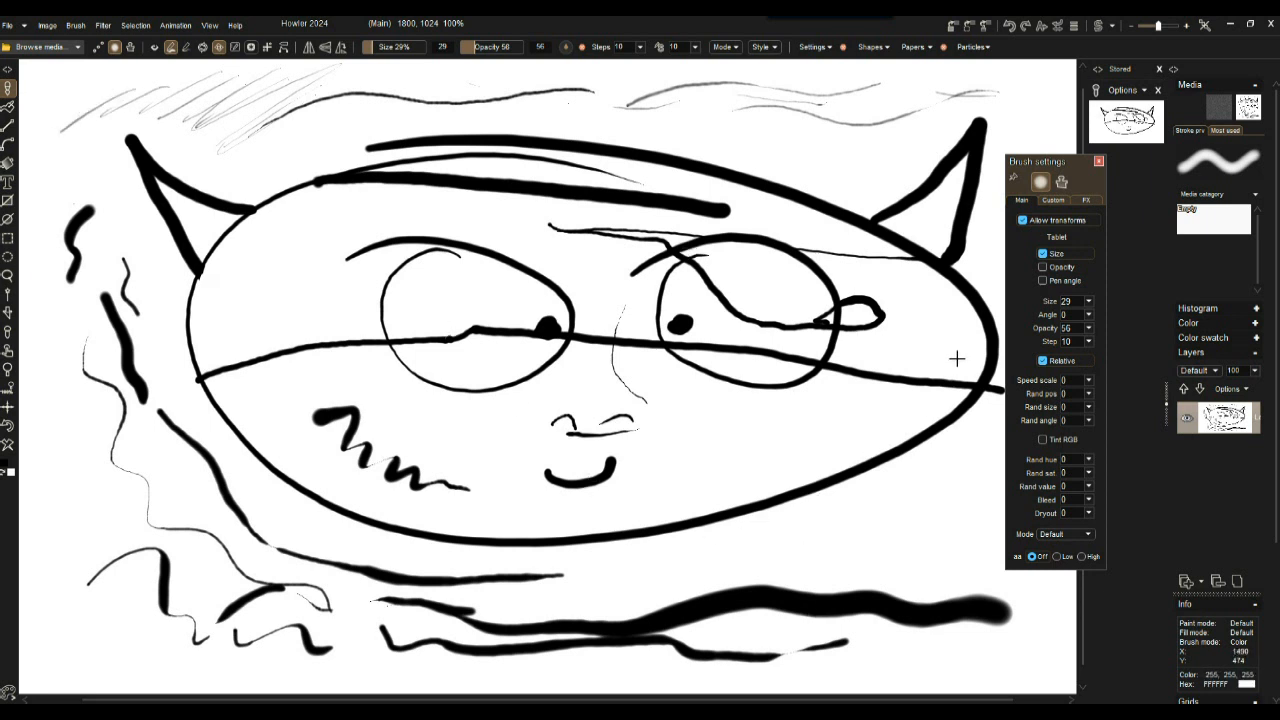
Move the brush settings closer to the drawing, enable Pen angle, and paint test marks at the lower left and on the forehead
mouse_move(1059, 169)
left_mouse_down()
mouse_move(1026, 171)
mouse_move(953, 127)
left_mouse_up()
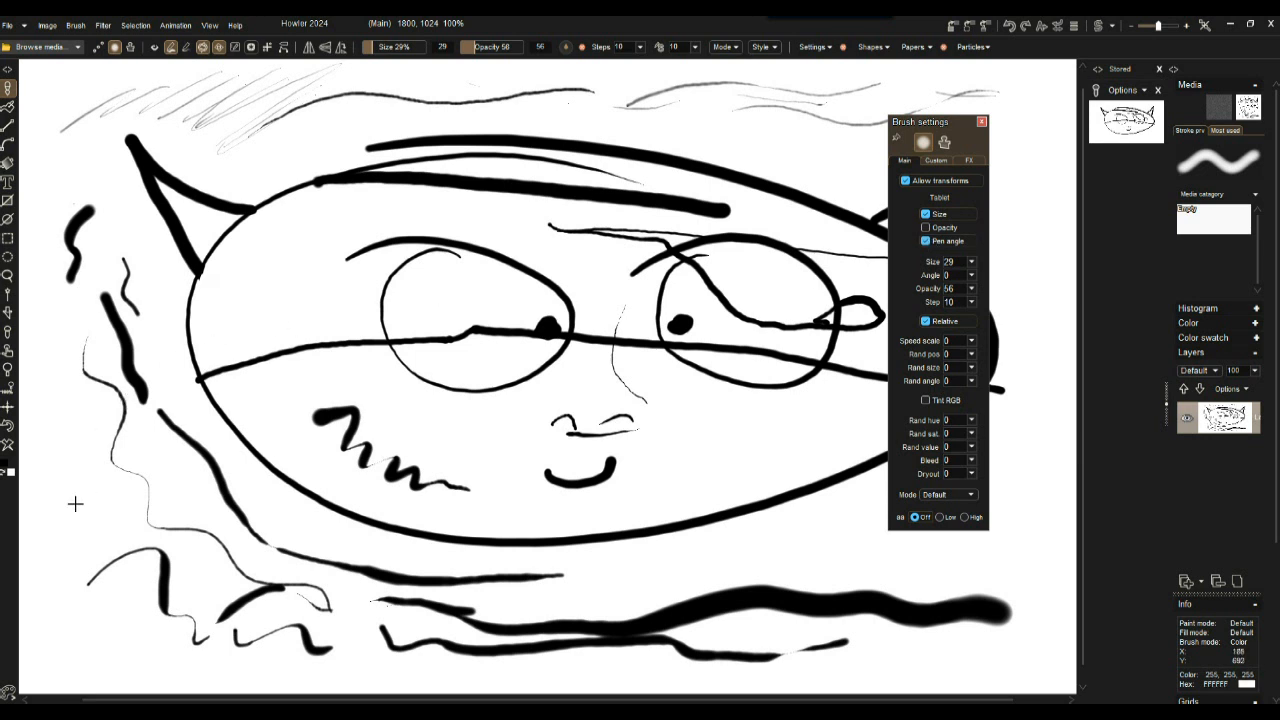
mouse_move(74, 501)
left_mouse_down()
mouse_move(105, 624)
mouse_move(135, 600)
mouse_move(122, 606)
left_mouse_up()
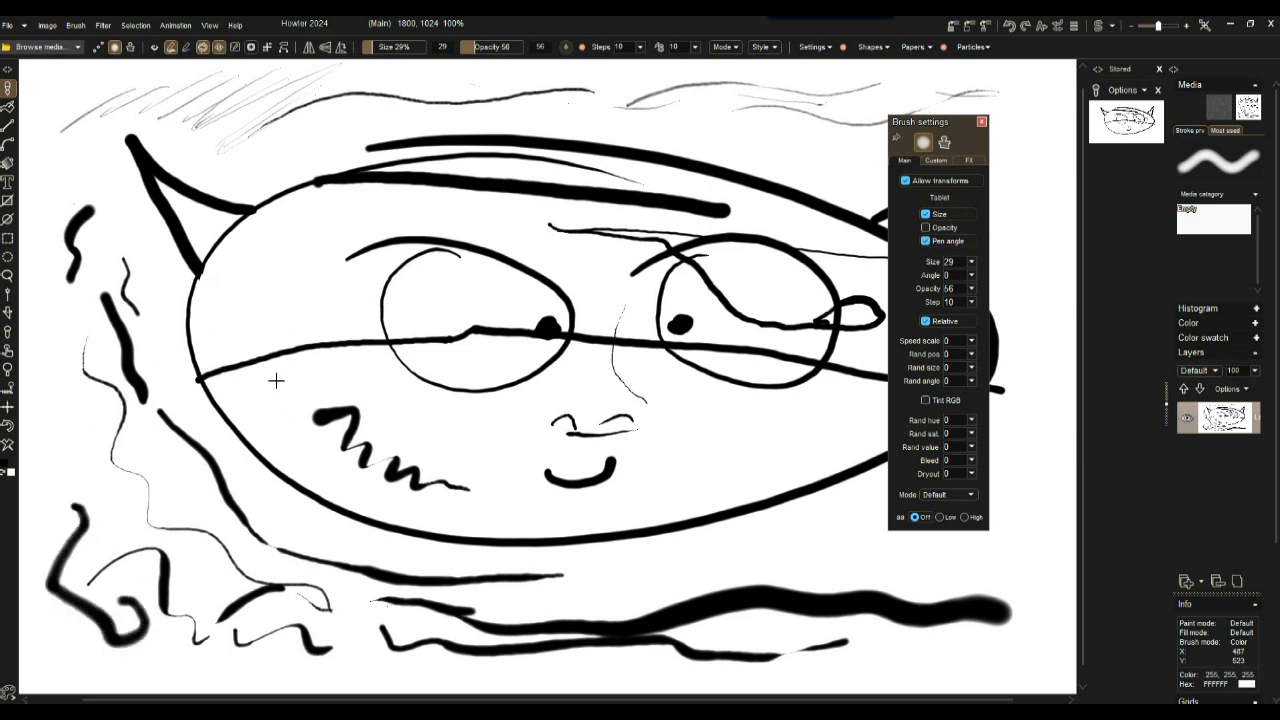
left_click(268, 289)
left_click_drag(290, 234, 309, 233)
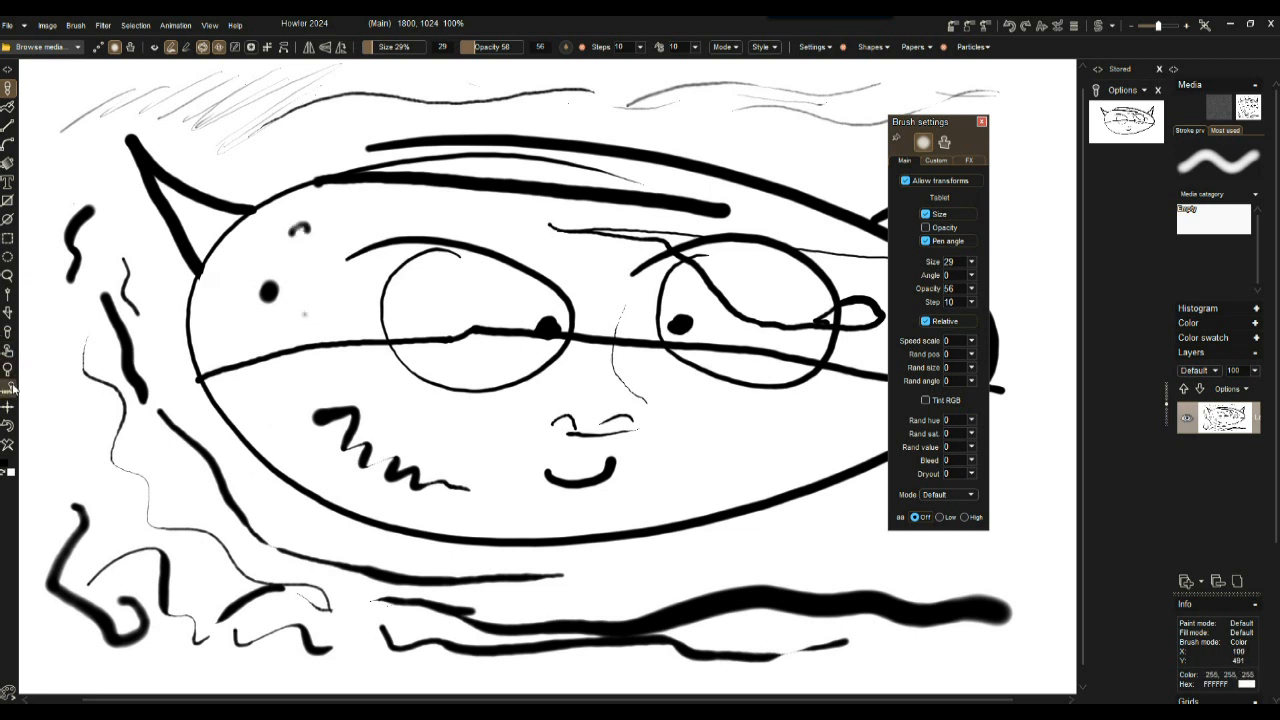
Pick up the area around the left eye as an image brush and set its opacity to 255 and size to 100%
left_click(8, 313)
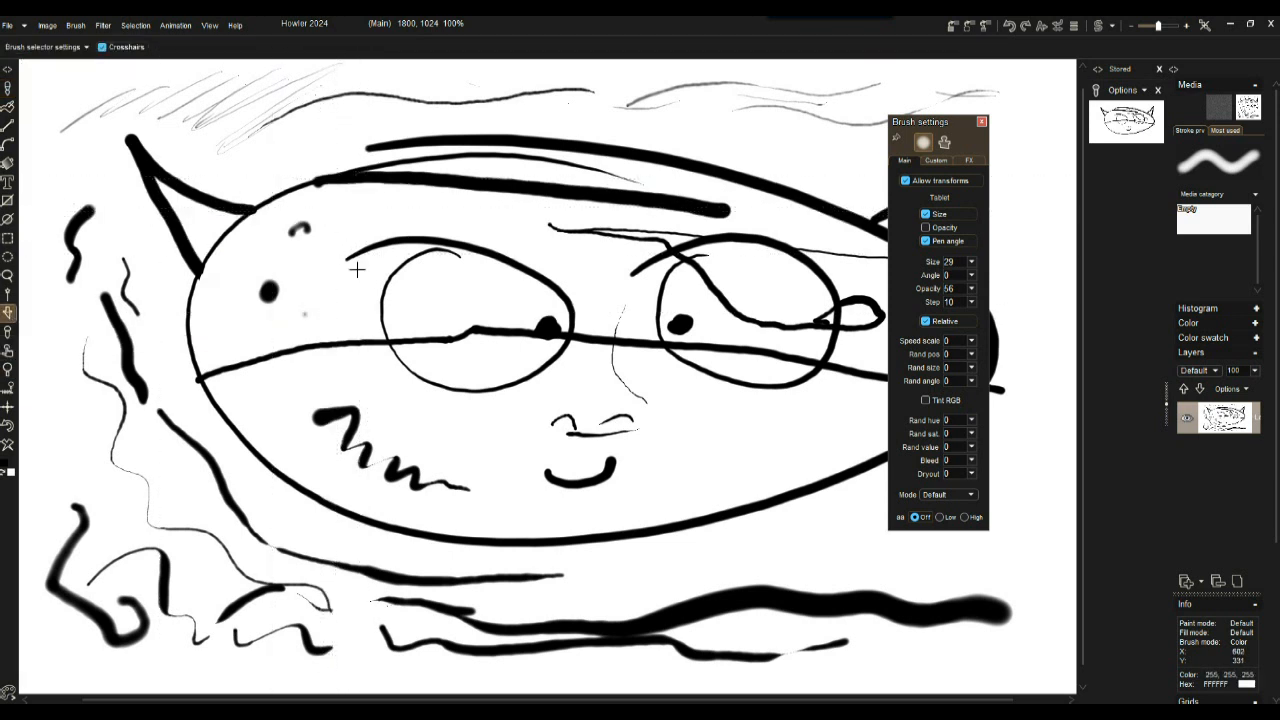
left_click_drag(333, 210, 604, 427)
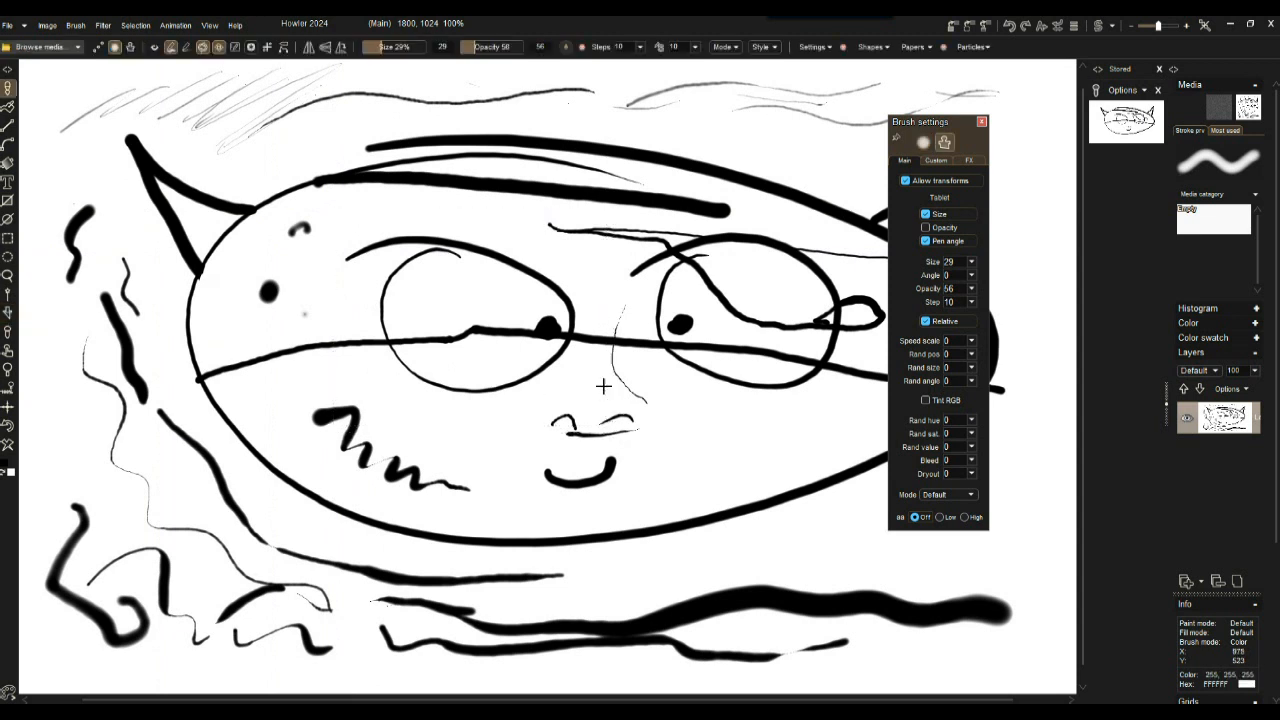
left_click(155, 49)
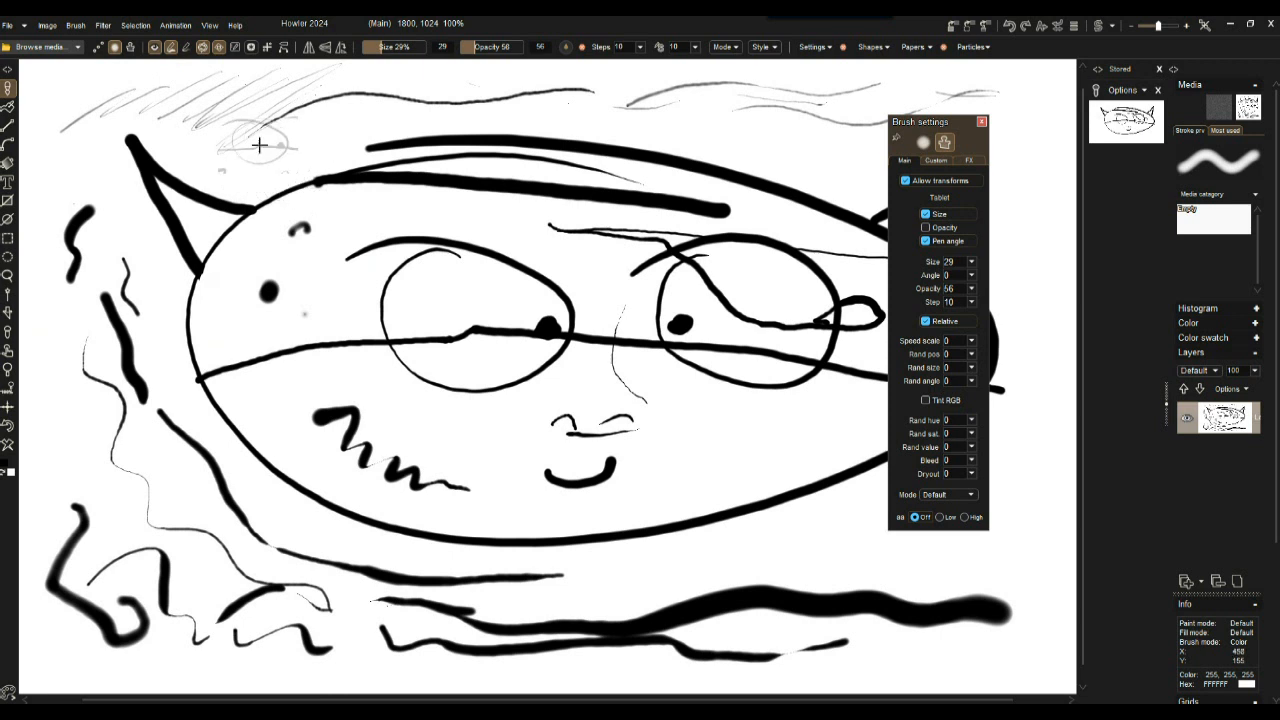
left_click_drag(487, 47, 550, 42)
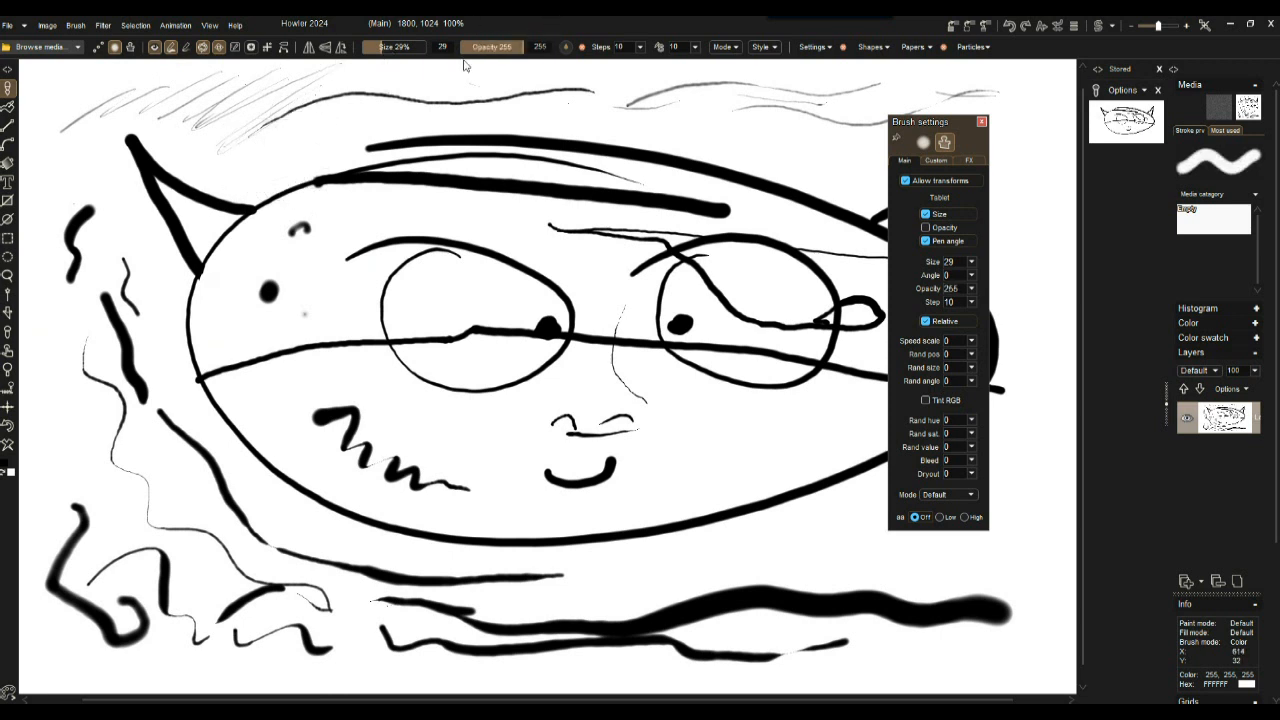
left_click_drag(396, 38, 442, 39)
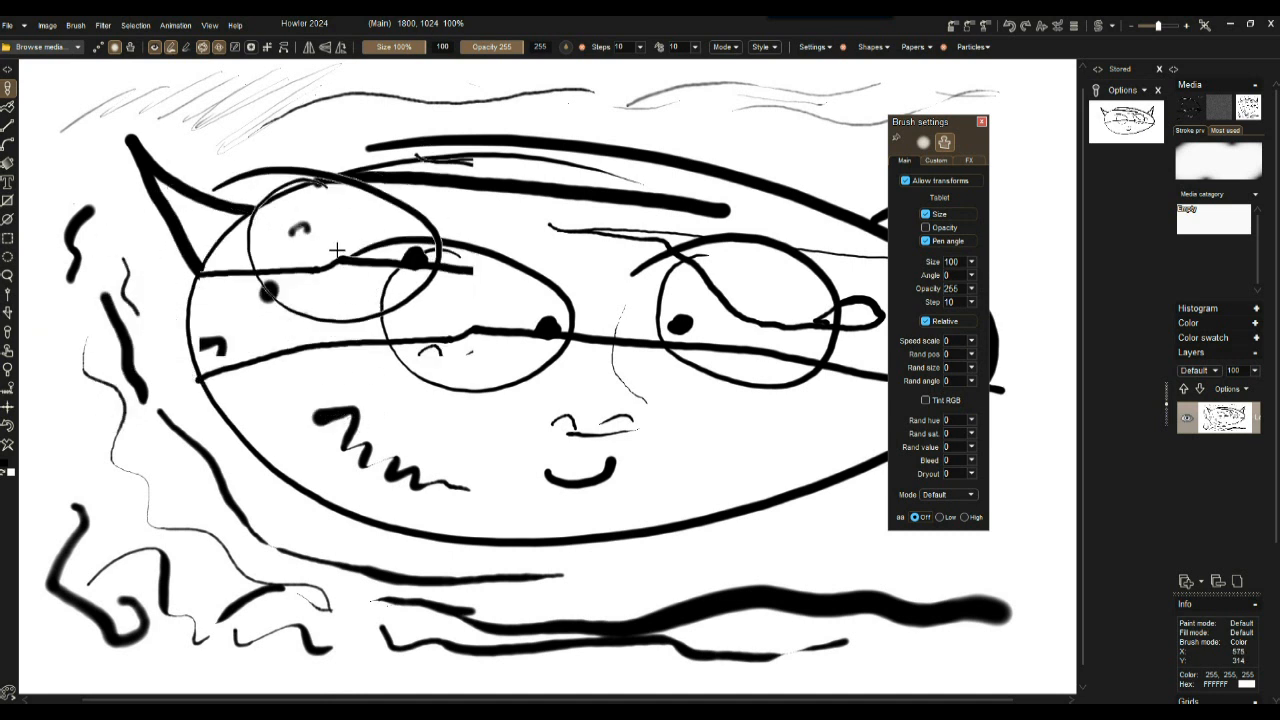
Disable Pen angle and paint a curving stroke over the left half of the face with the eye image brush
left_click(926, 241)
left_click_drag(185, 270, 215, 225)
mouse_move(294, 173)
left_mouse_down()
mouse_move(480, 180)
mouse_move(423, 461)
mouse_move(470, 452)
left_mouse_up()
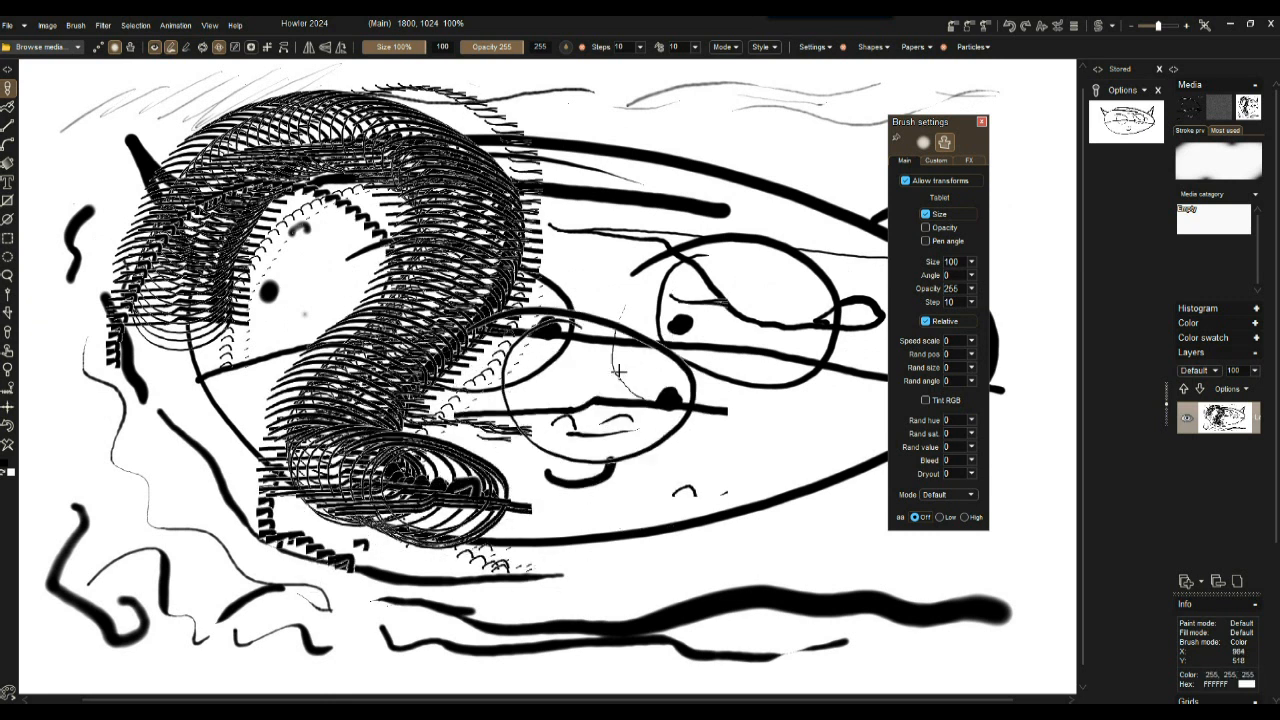
Clear the canvas, stamp the eye image at different sizes across the upper half, and paint a long winding stroke
left_click(10, 428)
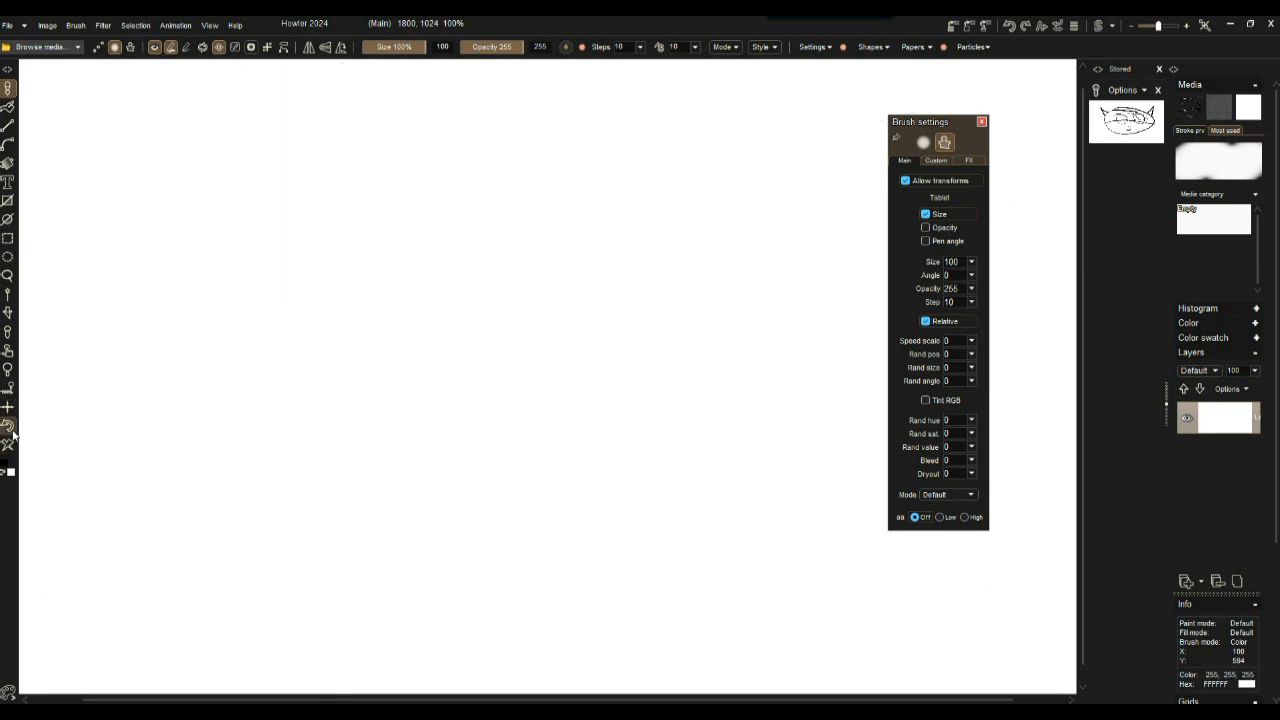
left_click(222, 268)
mouse_move(360, 187)
left_mouse_down()
mouse_move(680, 172)
mouse_move(700, 275)
mouse_move(635, 328)
left_mouse_up()
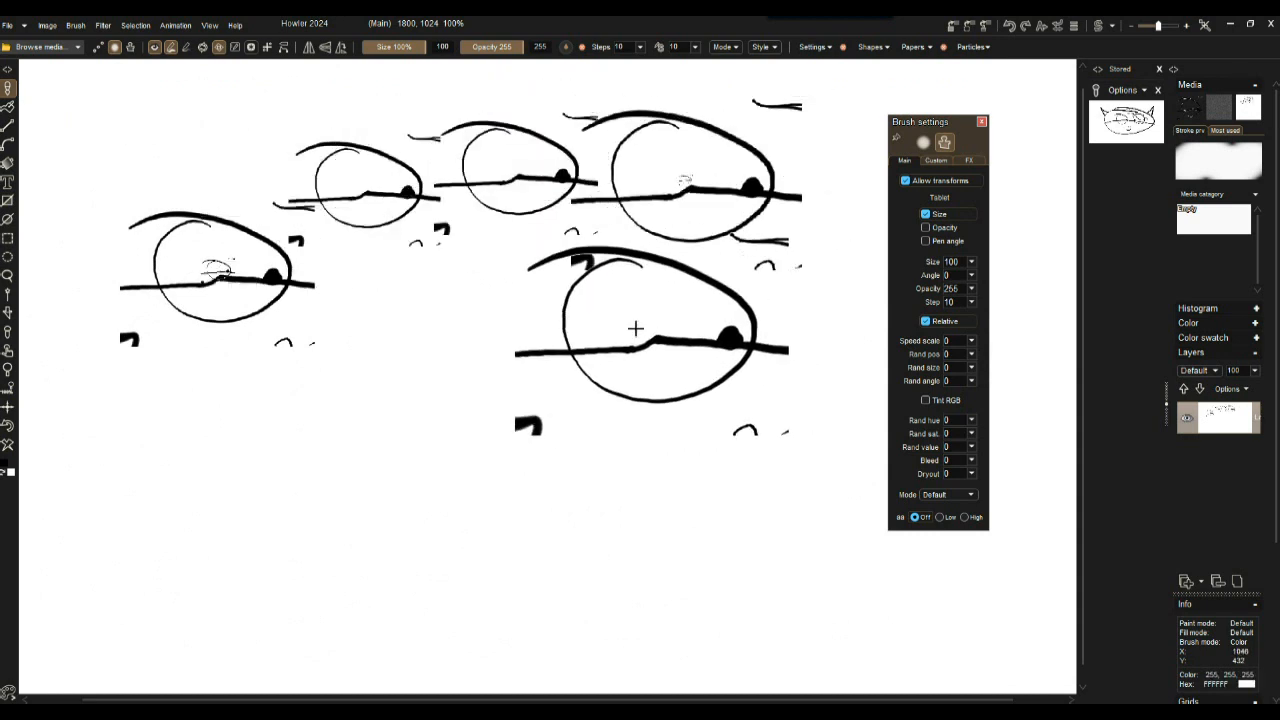
mouse_move(171, 506)
left_mouse_down()
mouse_move(250, 400)
mouse_move(530, 430)
mouse_move(816, 516)
mouse_move(800, 185)
mouse_move(360, 175)
left_mouse_up()
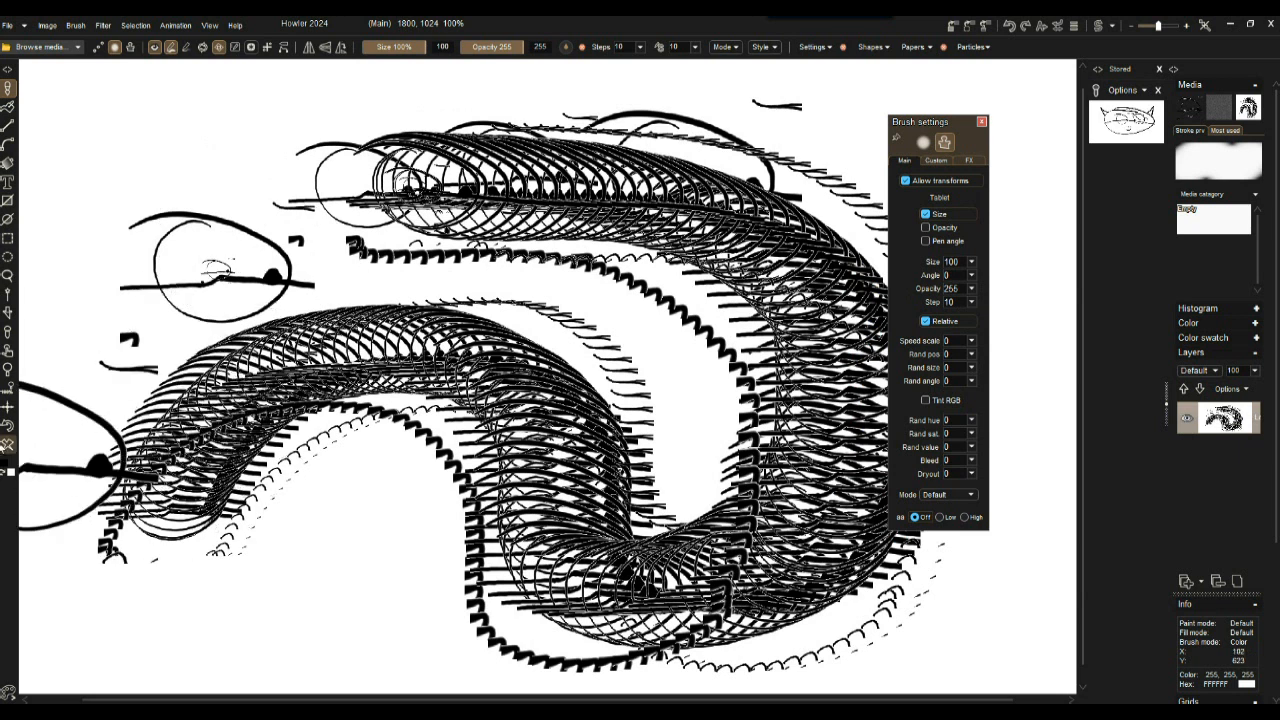
Enable Pen angle and paint large winding strokes with the eye image brush on a cleared canvas
left_click(4, 446)
left_click(940, 247)
mouse_move(885, 167)
left_mouse_down()
mouse_move(371, 262)
mouse_move(237, 272)
mouse_move(210, 241)
mouse_move(290, 200)
mouse_move(470, 150)
mouse_move(540, 330)
mouse_move(651, 481)
mouse_move(770, 320)
left_mouse_up()
left_click(7, 447)
mouse_move(150, 246)
left_mouse_down()
mouse_move(143, 276)
mouse_move(114, 271)
mouse_move(160, 167)
mouse_move(257, 75)
mouse_move(420, 190)
mouse_move(300, 350)
mouse_move(519, 416)
mouse_move(800, 200)
mouse_move(740, 470)
mouse_move(900, 560)
mouse_move(330, 440)
left_mouse_up()
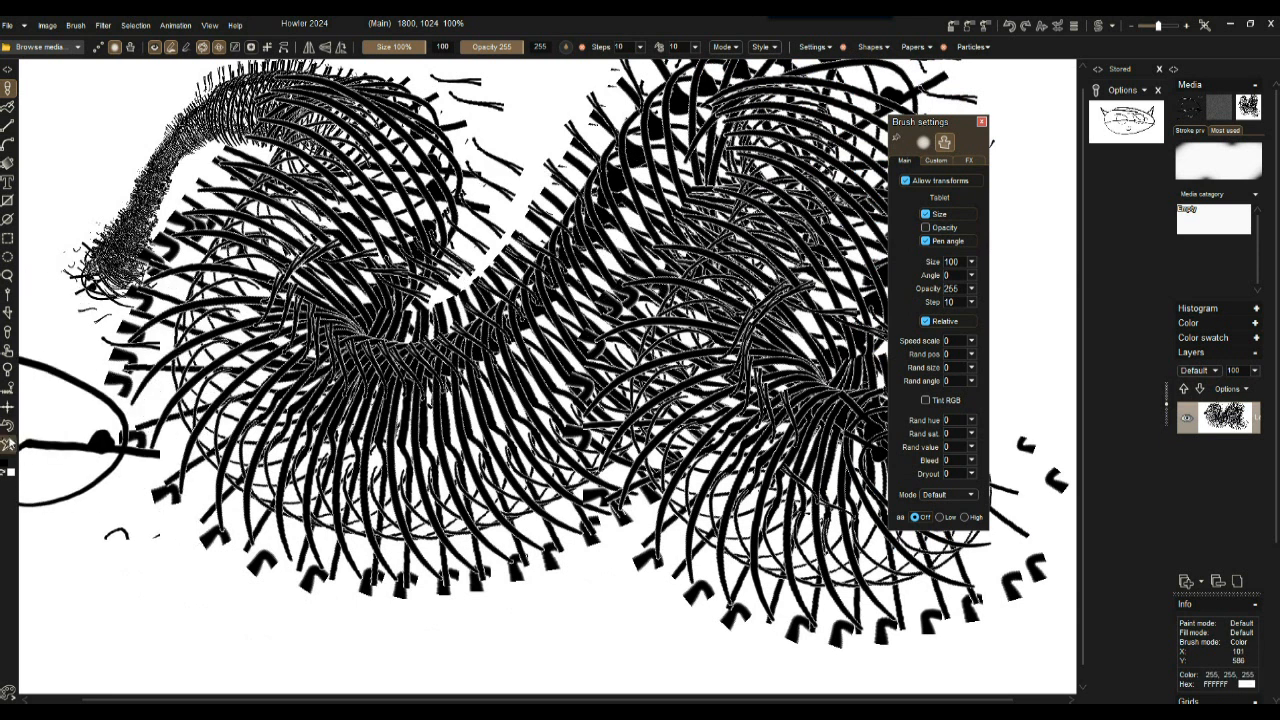
Clear the canvas, disable Pen angle, and paint two curved eye-brush strokes with a small stamp below the second
left_click(8, 449)
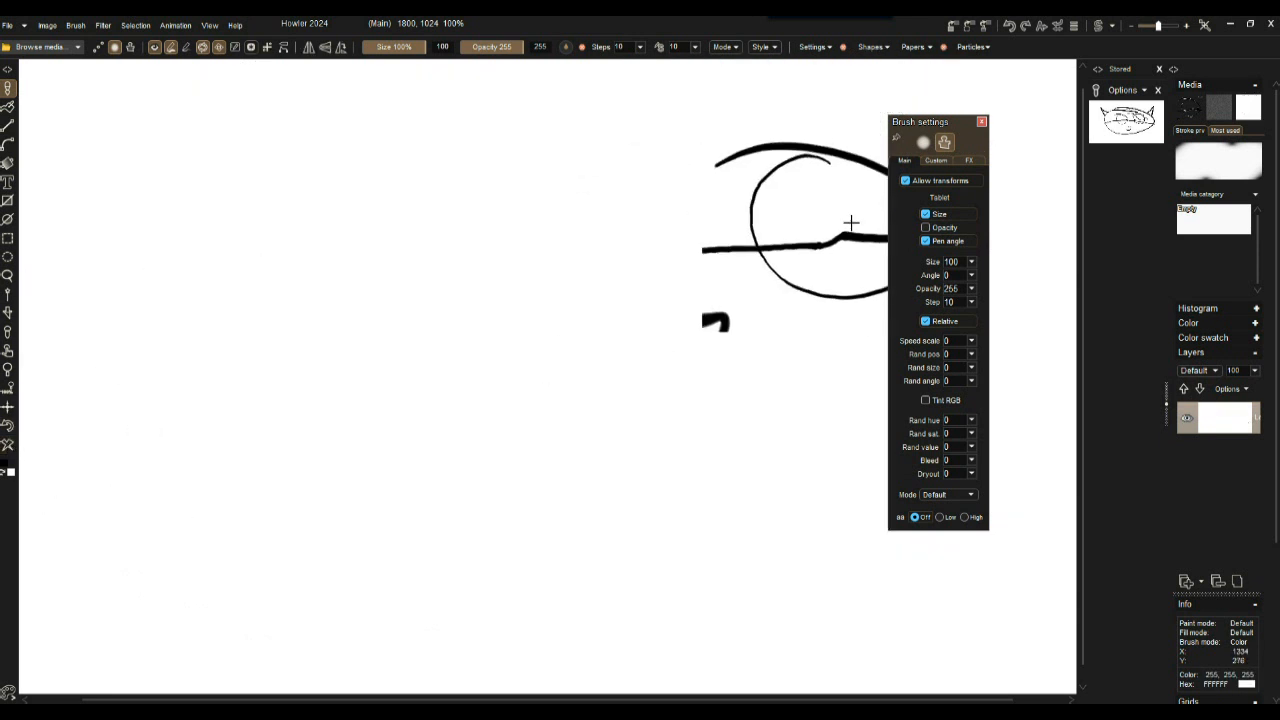
left_click(937, 241)
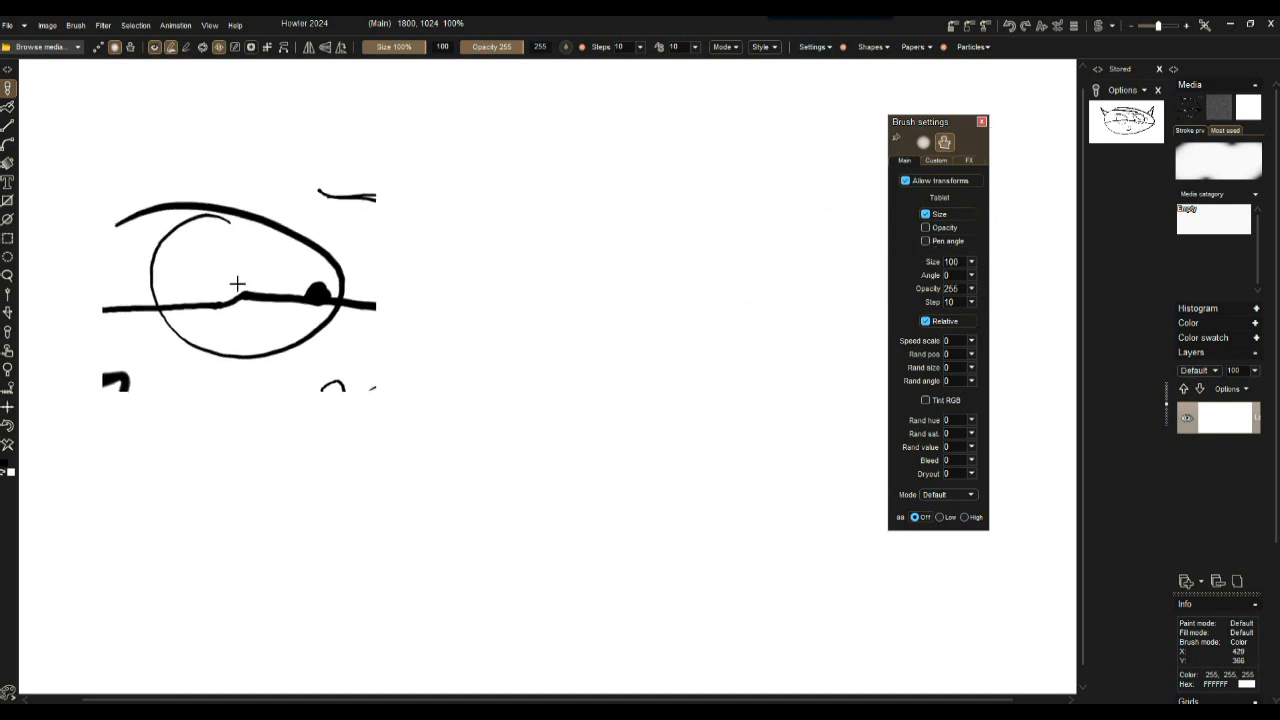
mouse_move(325, 263)
left_mouse_down()
mouse_move(214, 316)
mouse_move(383, 468)
left_mouse_up()
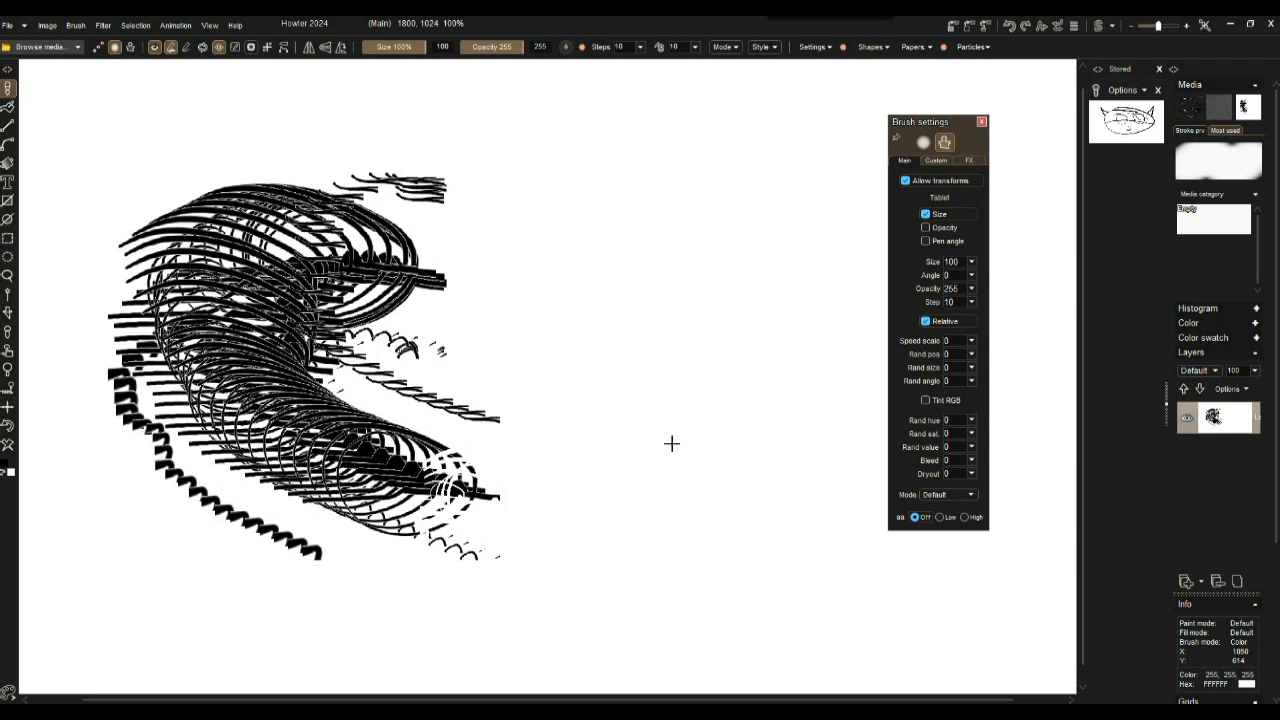
mouse_move(606, 329)
left_mouse_down()
mouse_move(620, 170)
mouse_move(800, 150)
left_mouse_up()
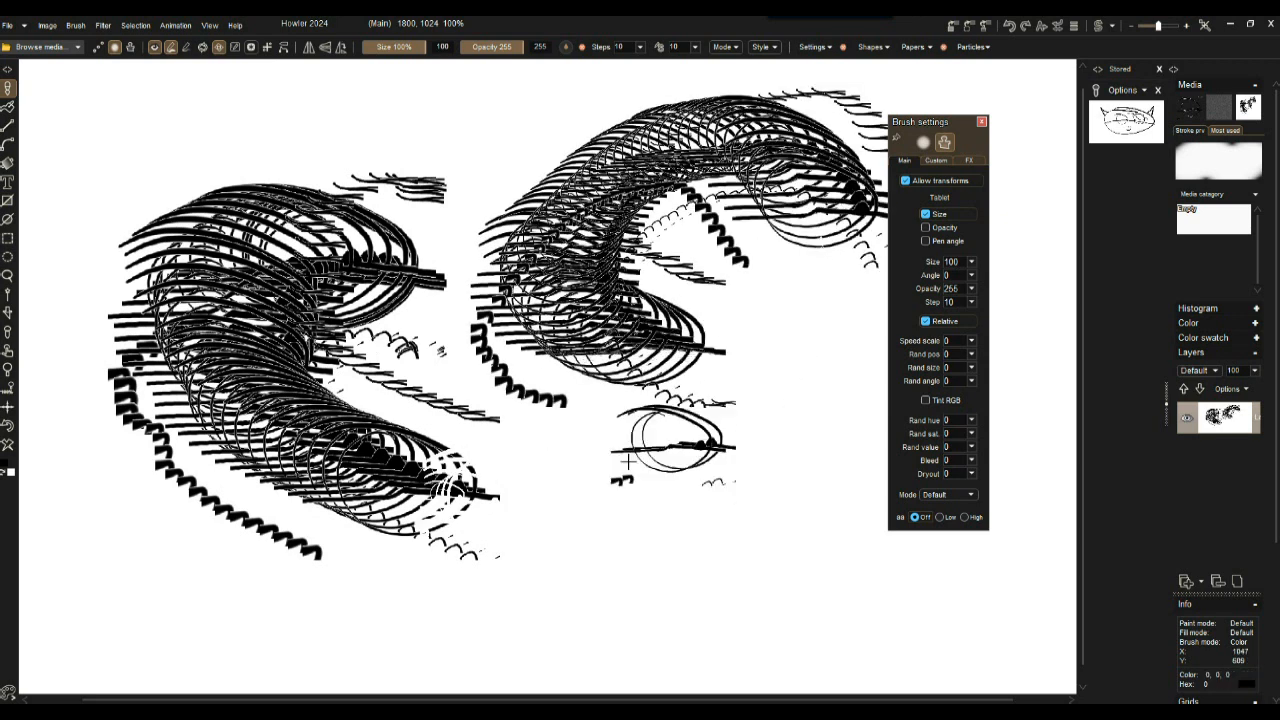
left_click_drag(628, 461, 645, 505)
Clear the canvas and paint several pressure-varied eye-brush strokes across its upper and middle areas
left_click(7, 446)
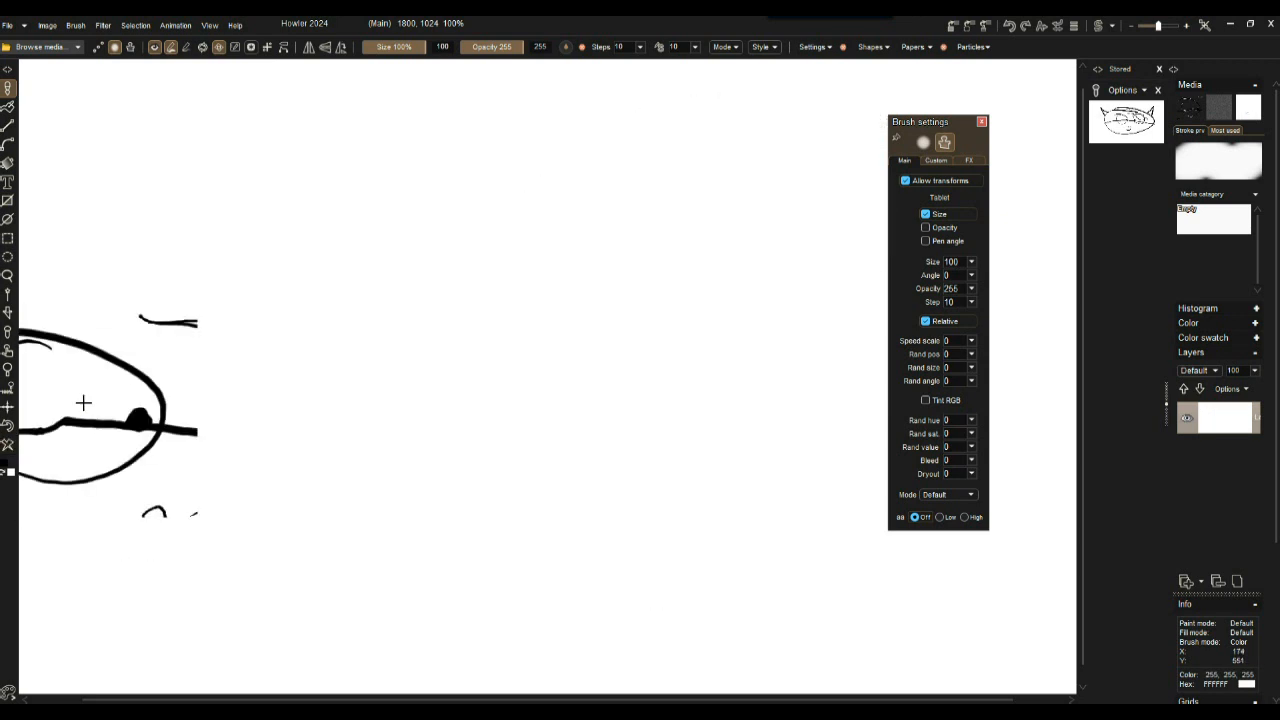
left_click_drag(200, 380, 282, 345)
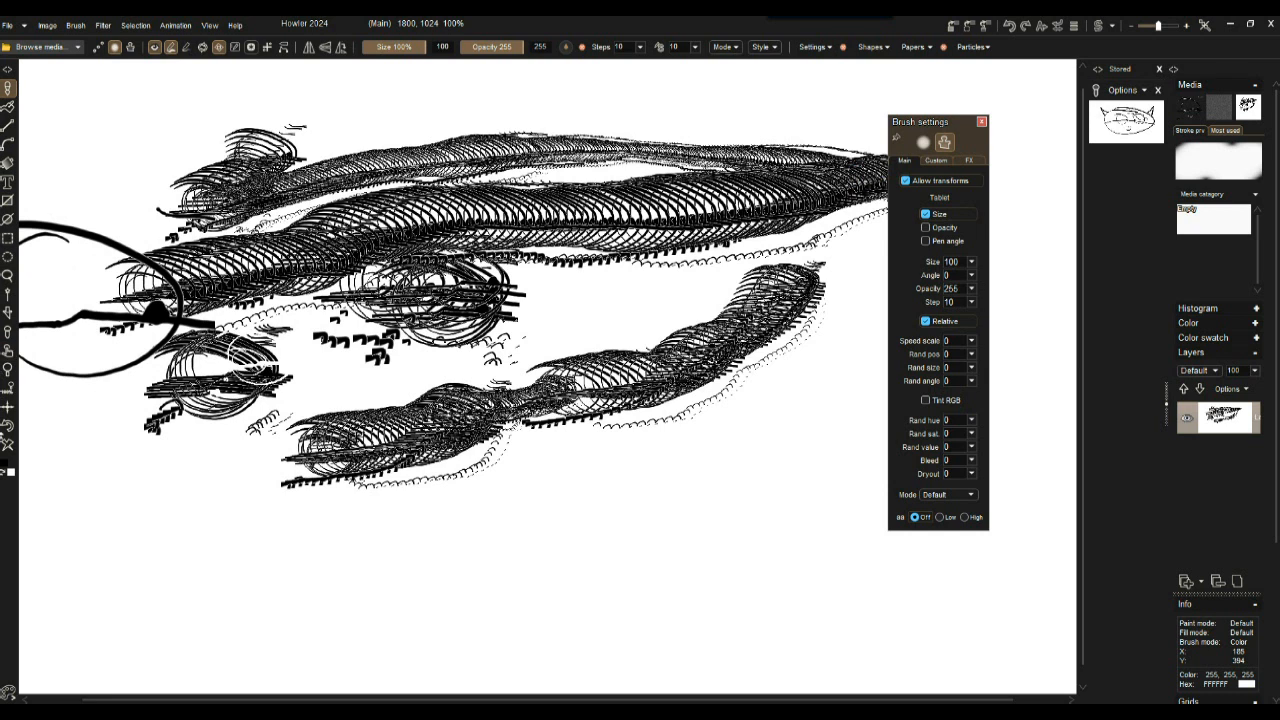
Clear the canvas, paint a long eye-brush stroke widening to the right, and add pressure-varied strokes above and below it
left_click(8, 444)
mouse_move(158, 447)
left_mouse_down()
mouse_move(425, 386)
mouse_move(812, 340)
mouse_move(850, 274)
left_mouse_up()
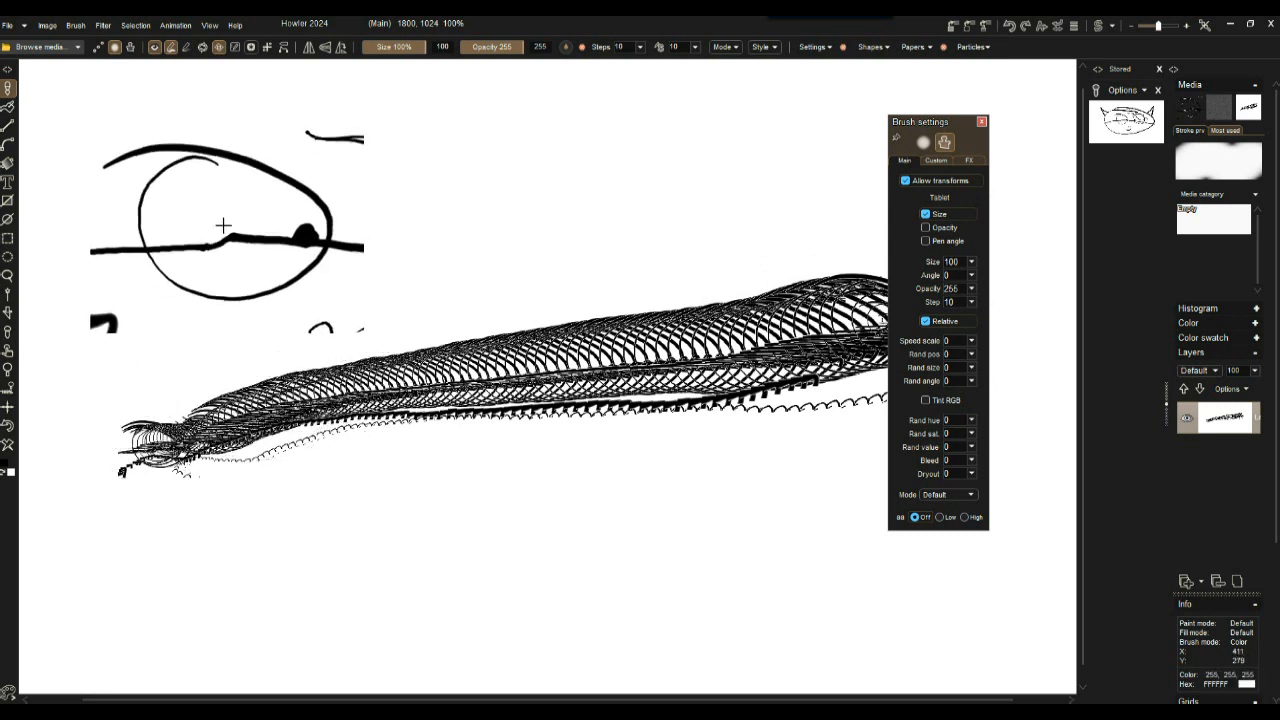
left_click_drag(199, 286, 273, 221)
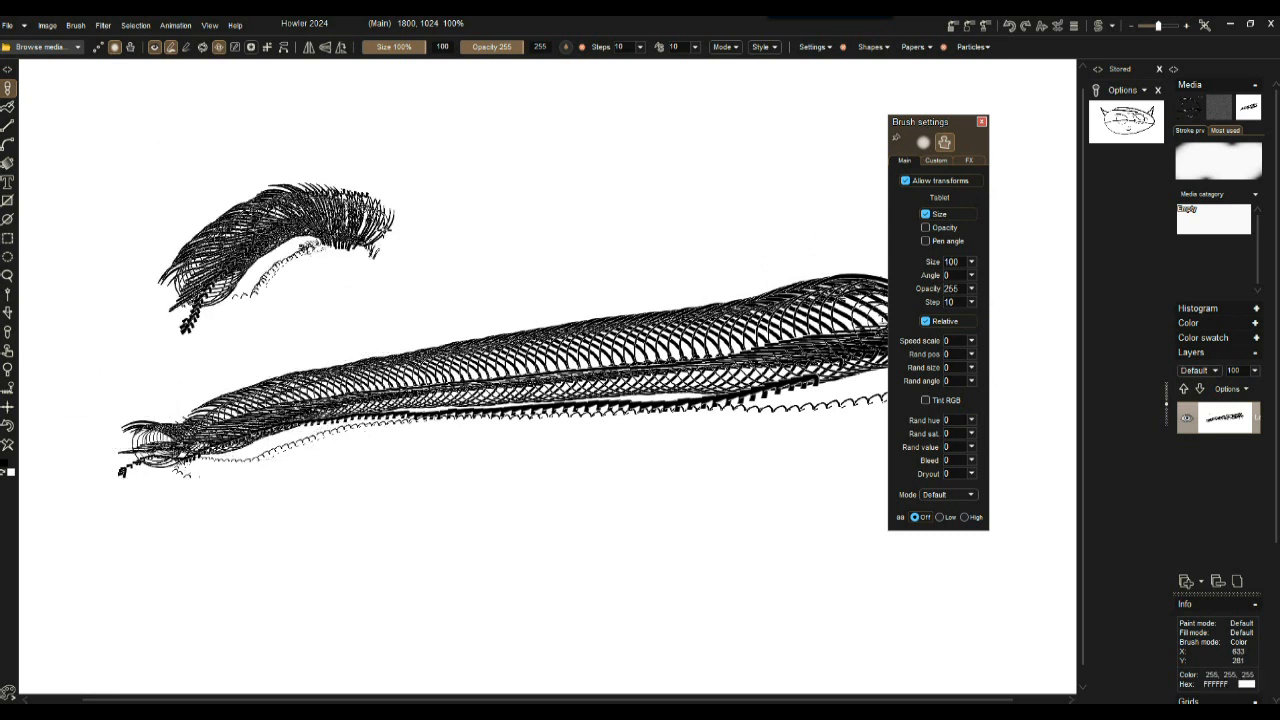
left_click_drag(742, 197, 770, 187)
left_click_drag(818, 173, 831, 172)
left_click_drag(232, 486, 700, 420)
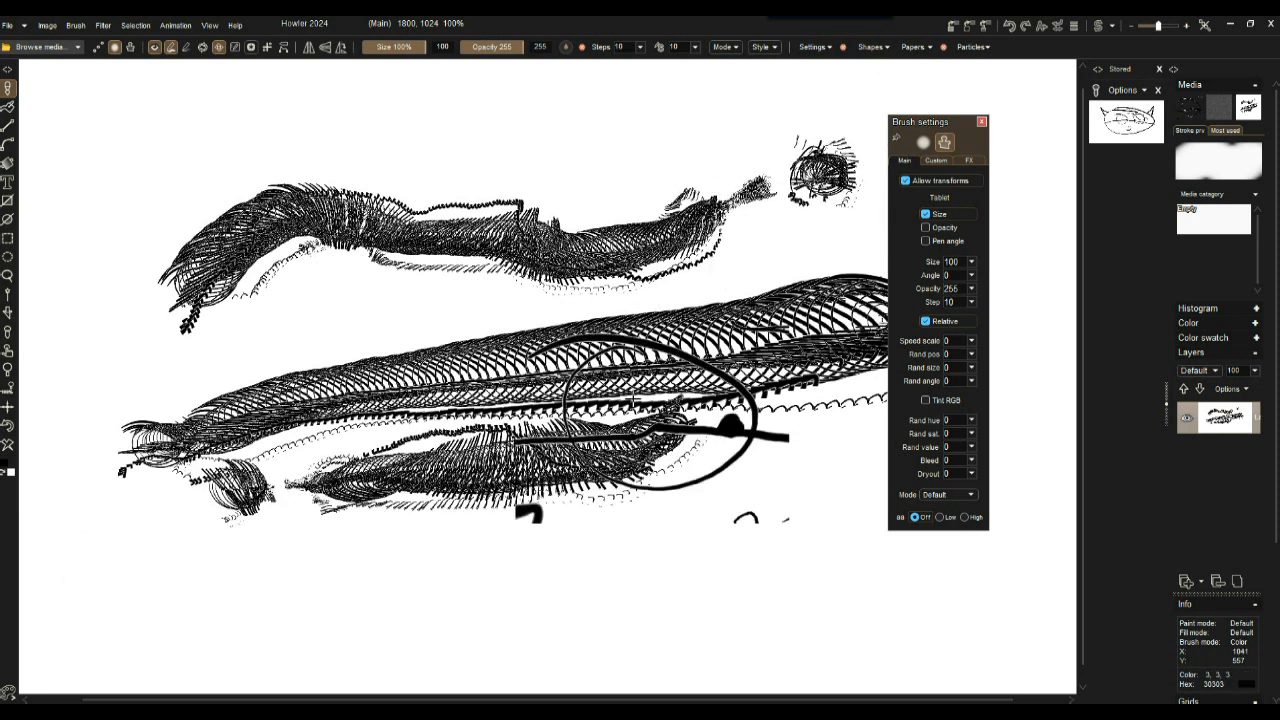
On a cleared canvas, enable Pen angle and try a large winding S-shaped stroke with the eye image brush
left_click(8, 445)
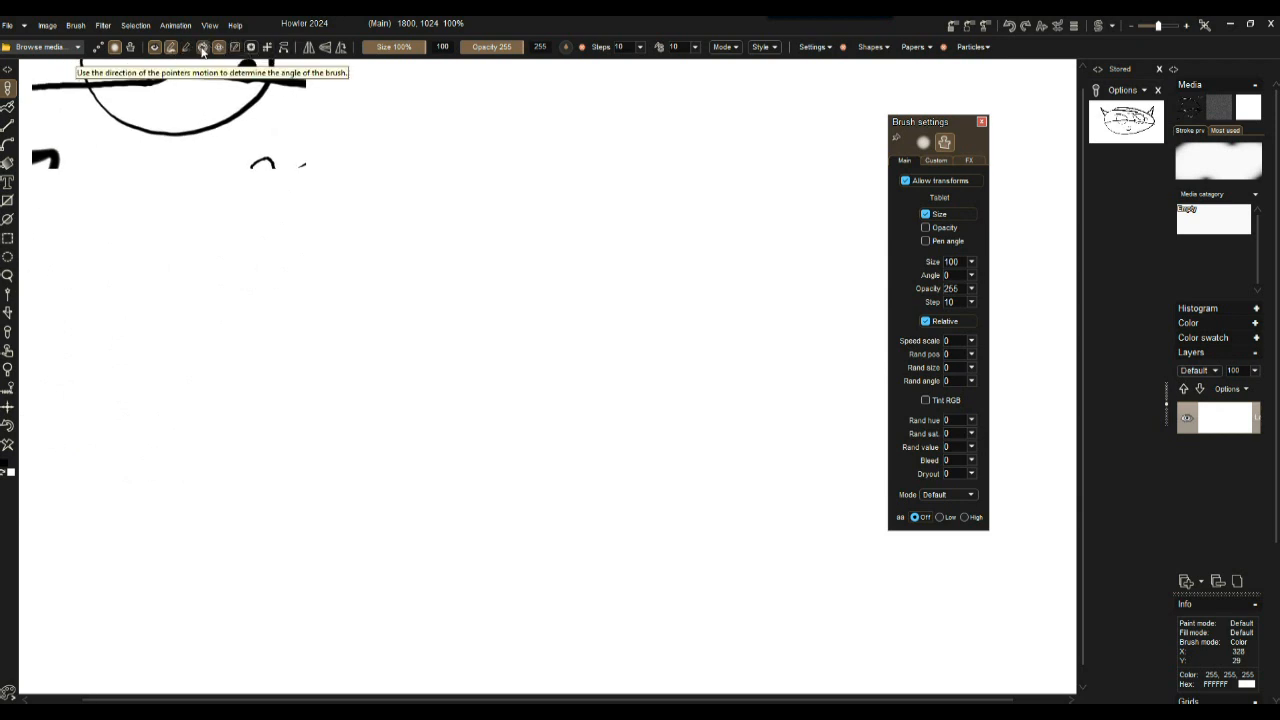
left_click(925, 241)
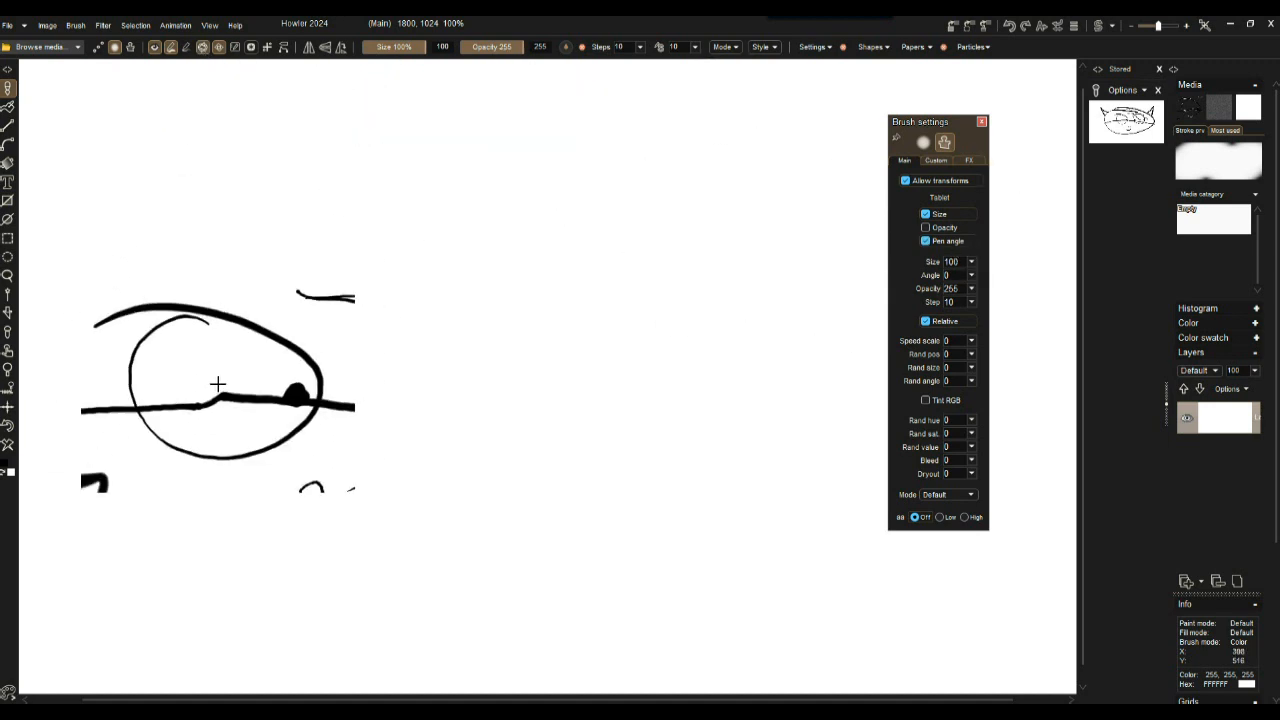
mouse_move(223, 346)
left_mouse_down()
mouse_move(305, 245)
mouse_move(568, 158)
mouse_move(620, 415)
mouse_move(285, 480)
mouse_move(610, 615)
left_mouse_up()
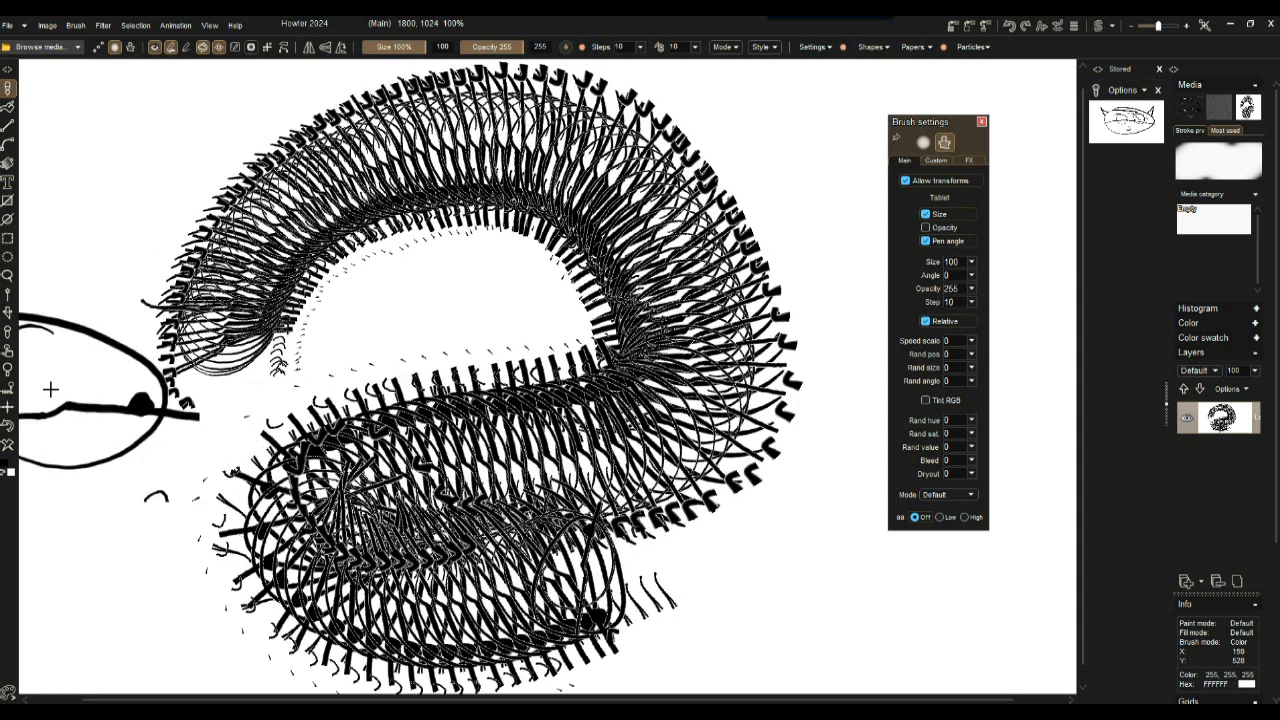
key("ctrl+z")
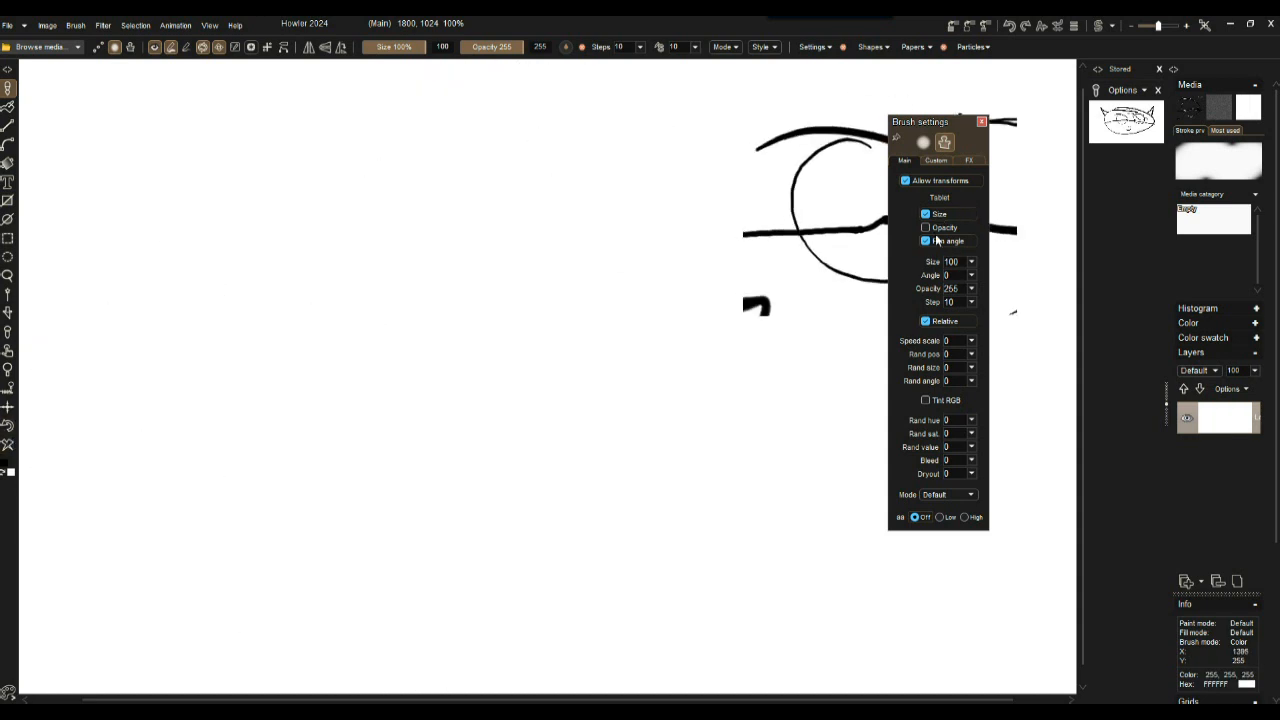
Disable Pen angle and paint two broad eye-brush strokes, one across the upper canvas and one across the lower middle
left_click(944, 241)
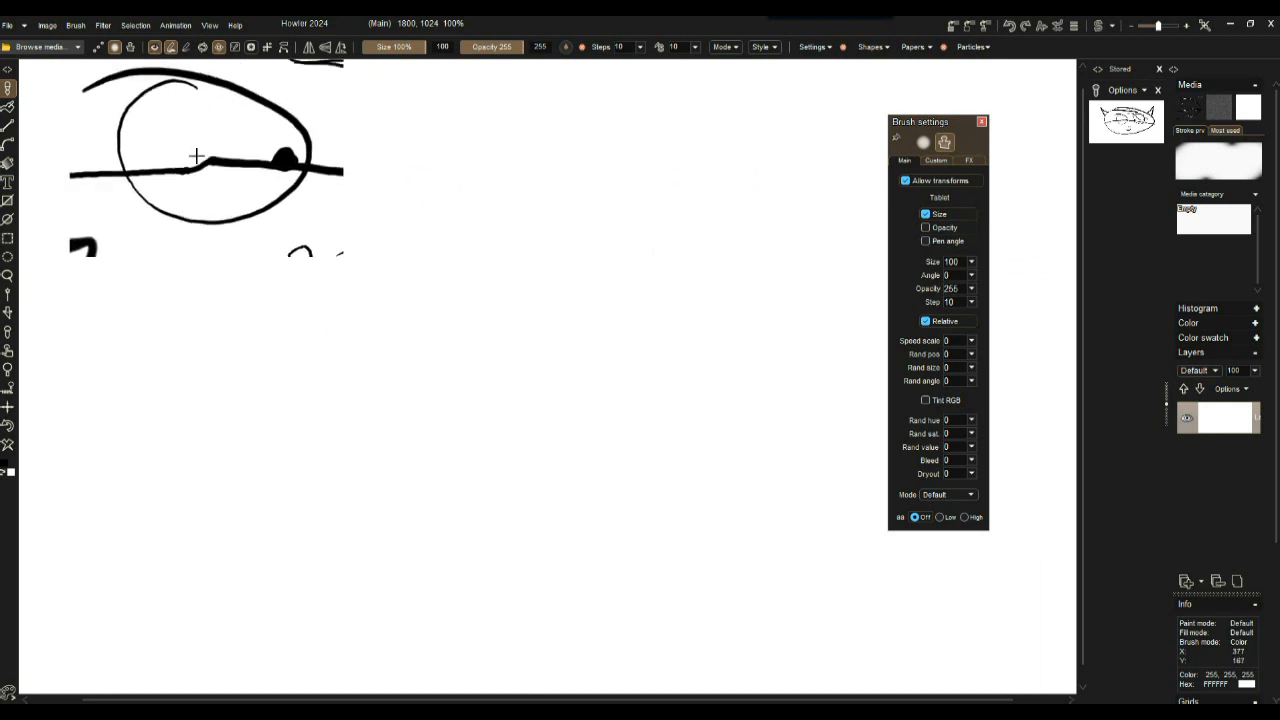
mouse_move(245, 290)
left_mouse_down()
mouse_move(262, 300)
mouse_move(330, 205)
mouse_move(377, 256)
left_mouse_up()
mouse_move(395, 200)
left_mouse_down()
mouse_move(445, 190)
mouse_move(495, 205)
mouse_move(630, 108)
mouse_move(620, 250)
mouse_move(760, 140)
mouse_move(830, 110)
mouse_move(660, 245)
left_mouse_up()
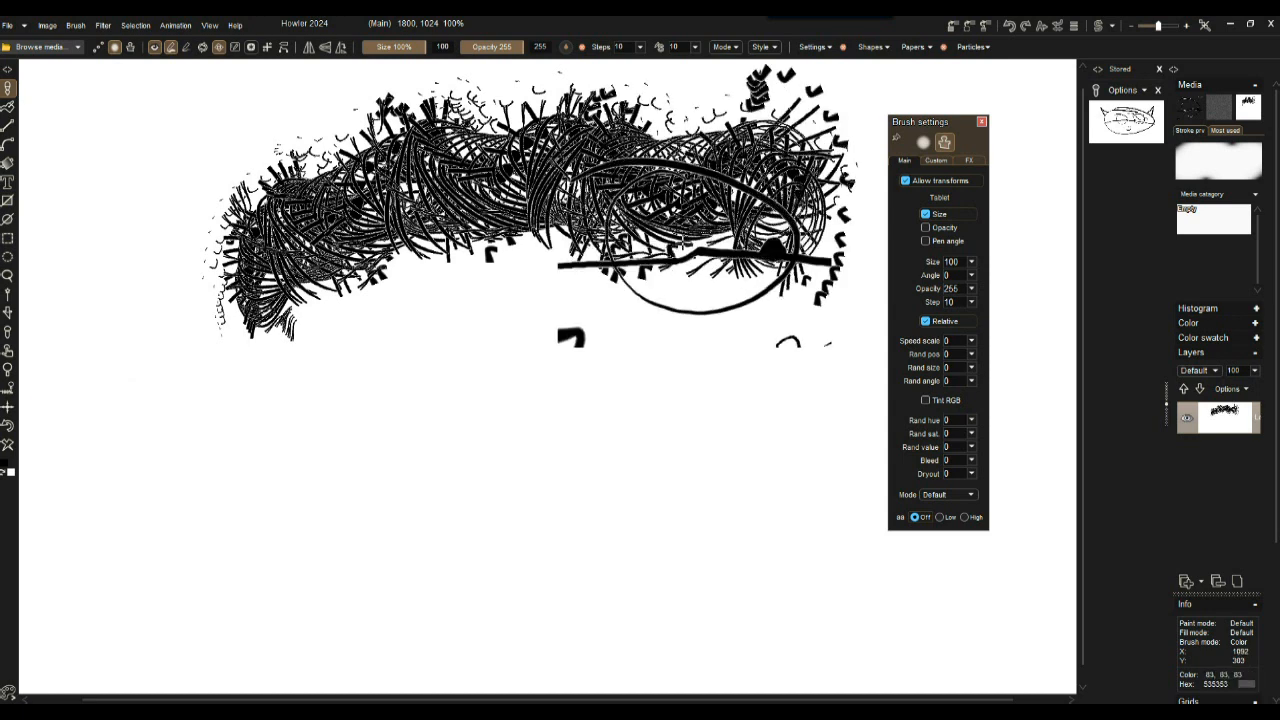
mouse_move(191, 543)
left_mouse_down()
mouse_move(340, 480)
mouse_move(594, 466)
mouse_move(860, 420)
mouse_move(823, 366)
left_mouse_up()
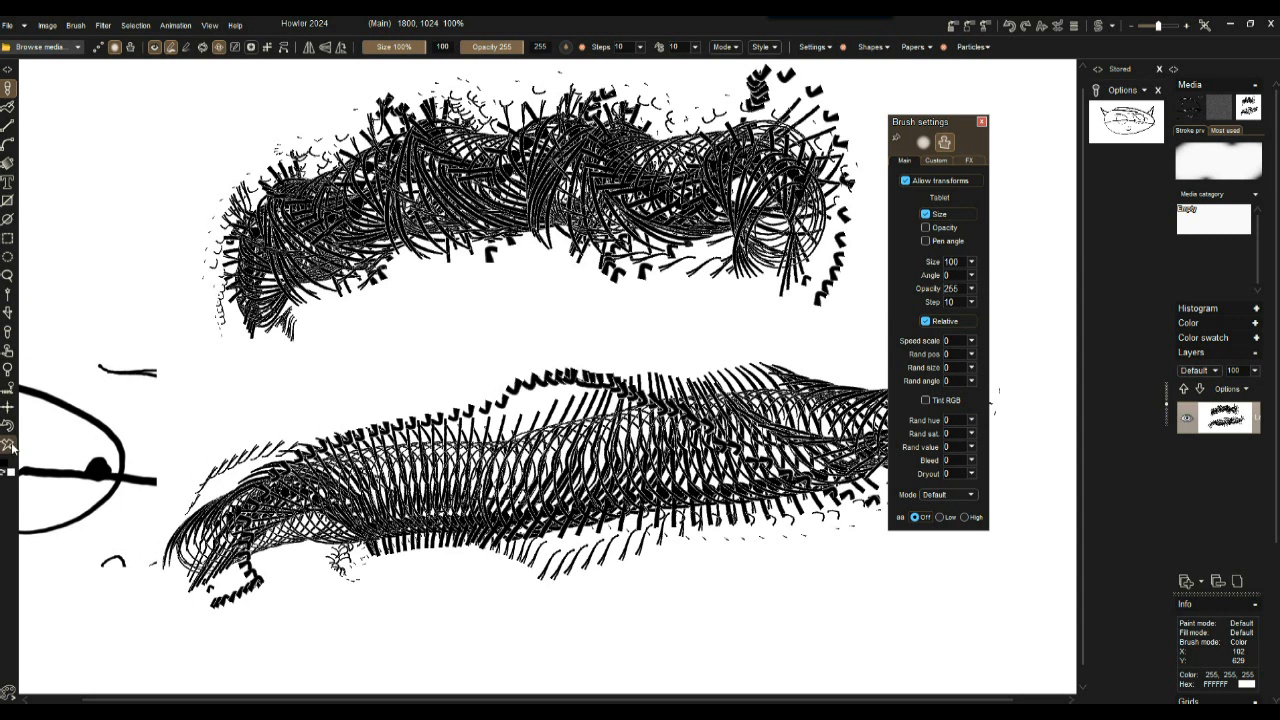
Clear the canvas and paint a single eye-brush stroke rising gently across the middle
left_click(9, 447)
left_click_drag(150, 404, 615, 300)
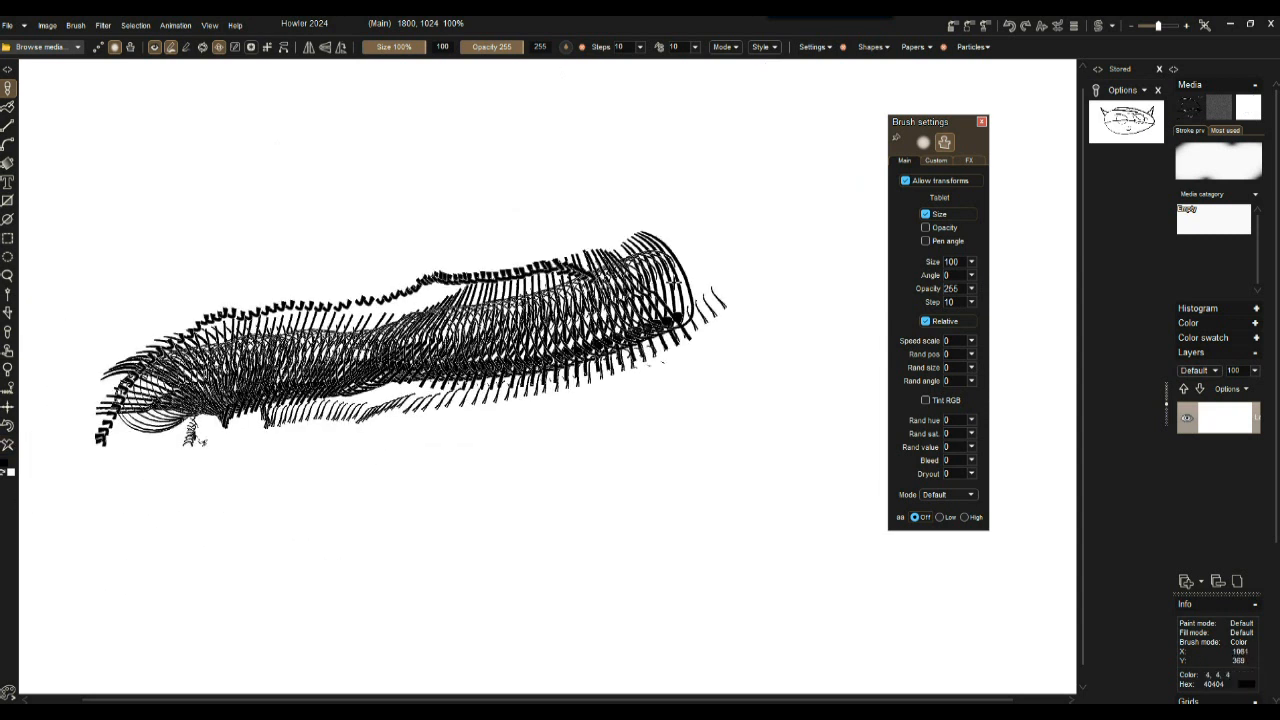
left_click_drag(690, 285, 711, 214)
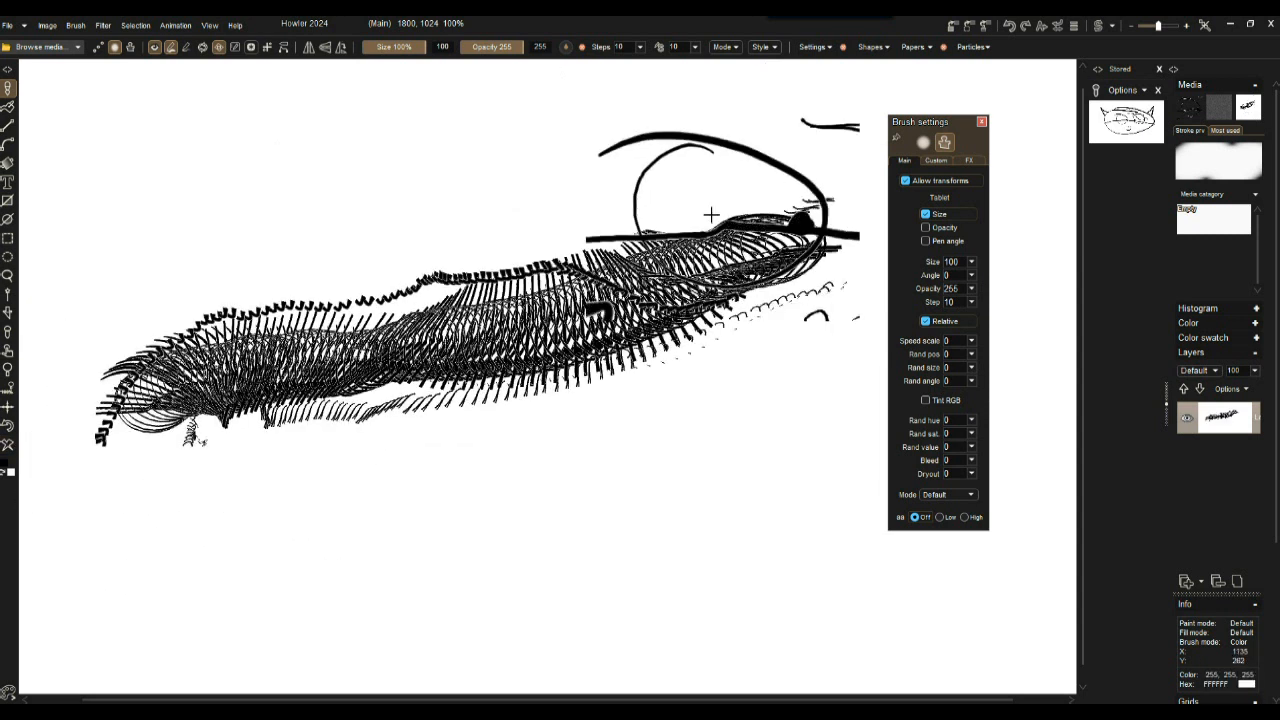
Paint a thick black horizontal stroke with the regular brush on a cleared canvas and capture it as an image brush
left_click(11, 445)
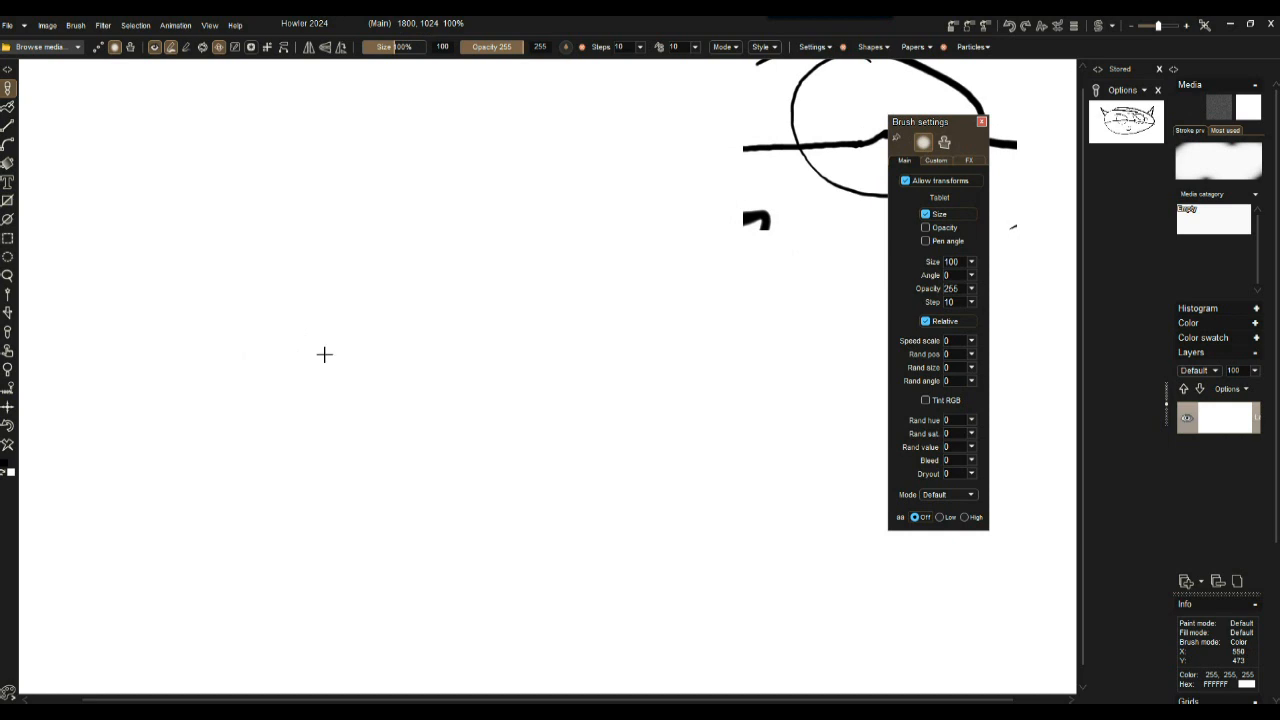
left_click_drag(342, 350, 591, 304)
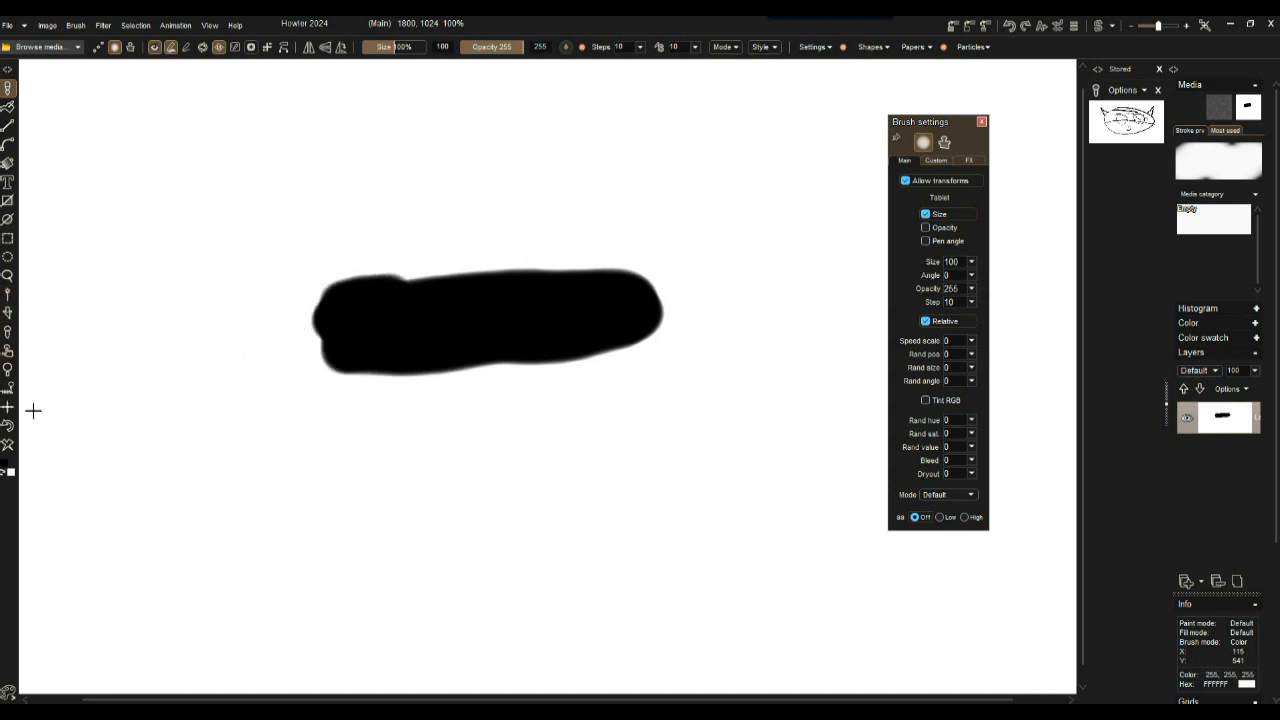
left_click(8, 313)
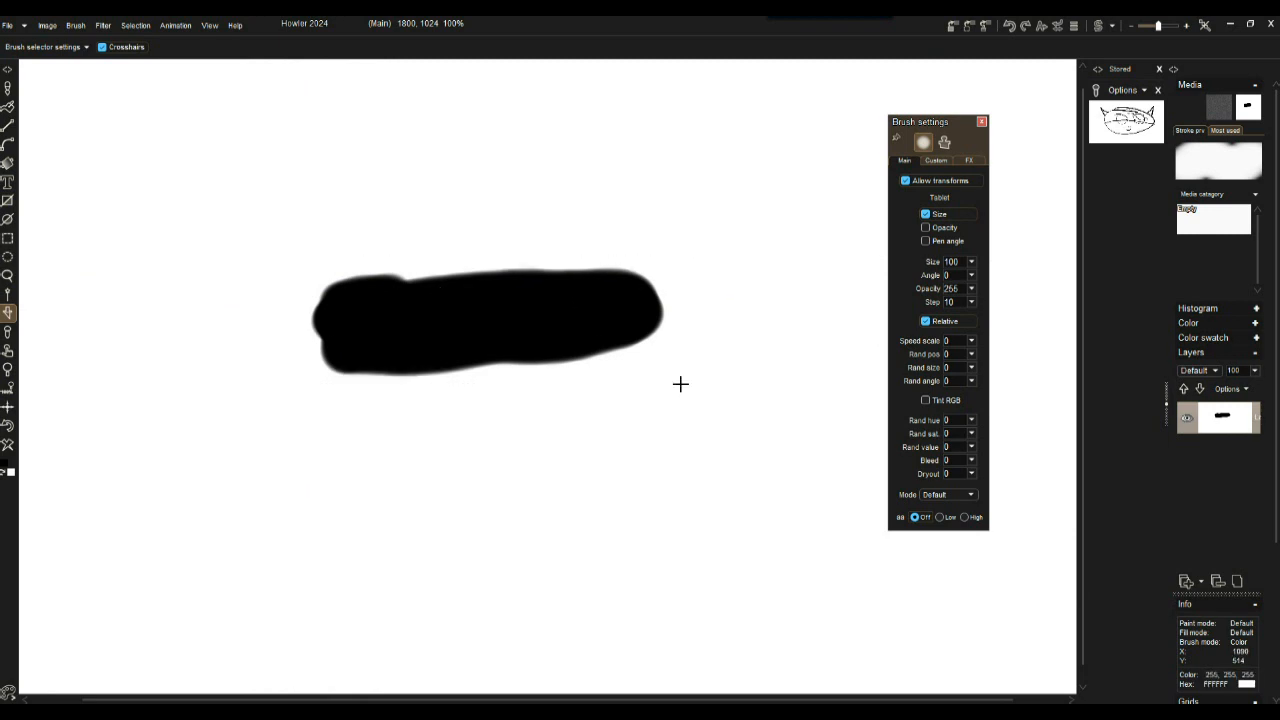
left_click_drag(680, 384, 300, 262)
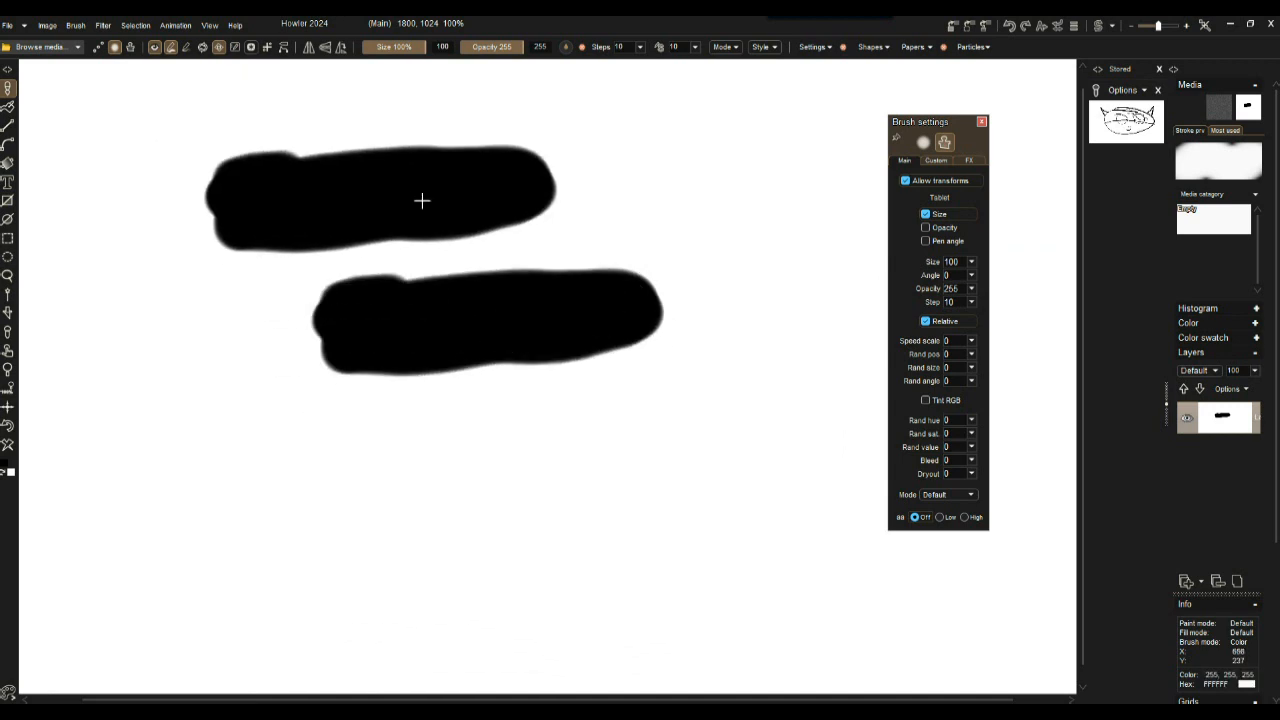
Enable Pen angle and paint large overlapping loops with the captured black stroke brush
mouse_move(190, 328)
left_mouse_down()
mouse_move(363, 289)
mouse_move(550, 290)
mouse_move(723, 183)
mouse_move(243, 231)
mouse_move(380, 355)
left_mouse_up()
left_click(933, 241)
mouse_move(371, 443)
left_mouse_down()
mouse_move(491, 451)
mouse_move(704, 286)
mouse_move(880, 229)
left_mouse_up()
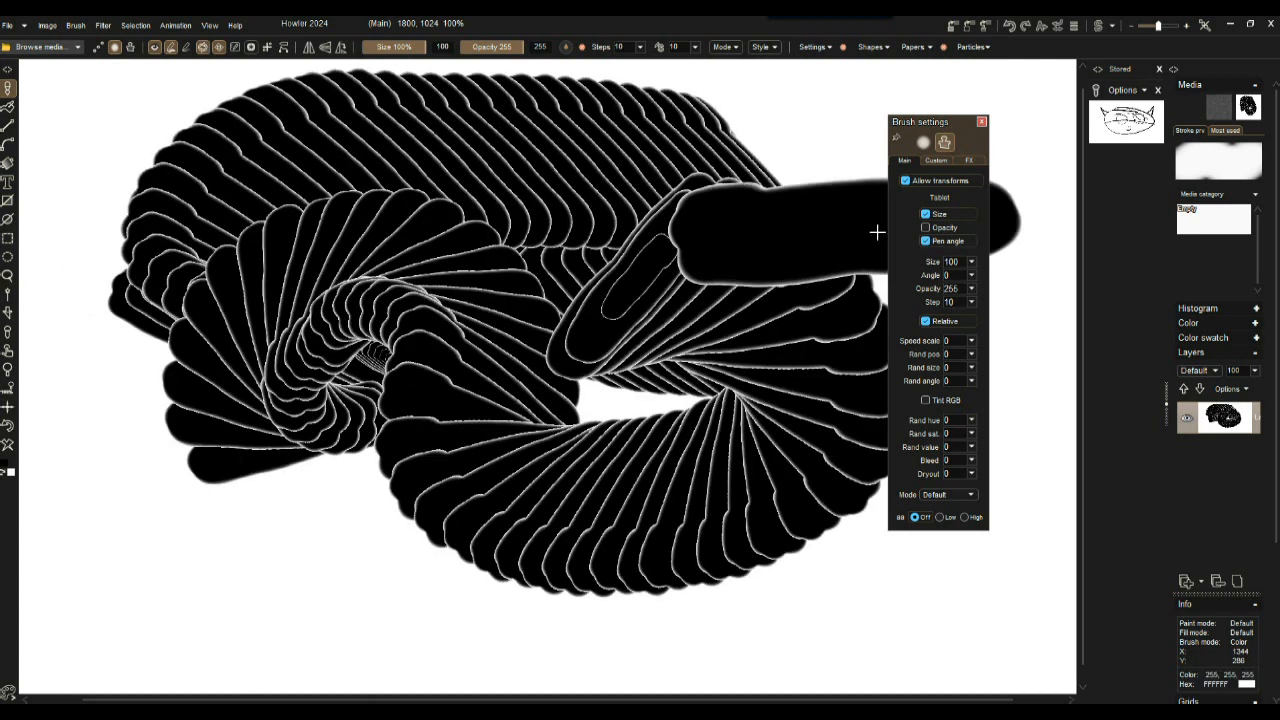
Disable Pen angle, paint captured-brush strokes across the middle of the loops, and undo the last one
left_click(945, 243)
mouse_move(249, 374)
left_mouse_down()
mouse_move(493, 375)
mouse_move(805, 350)
left_mouse_up()
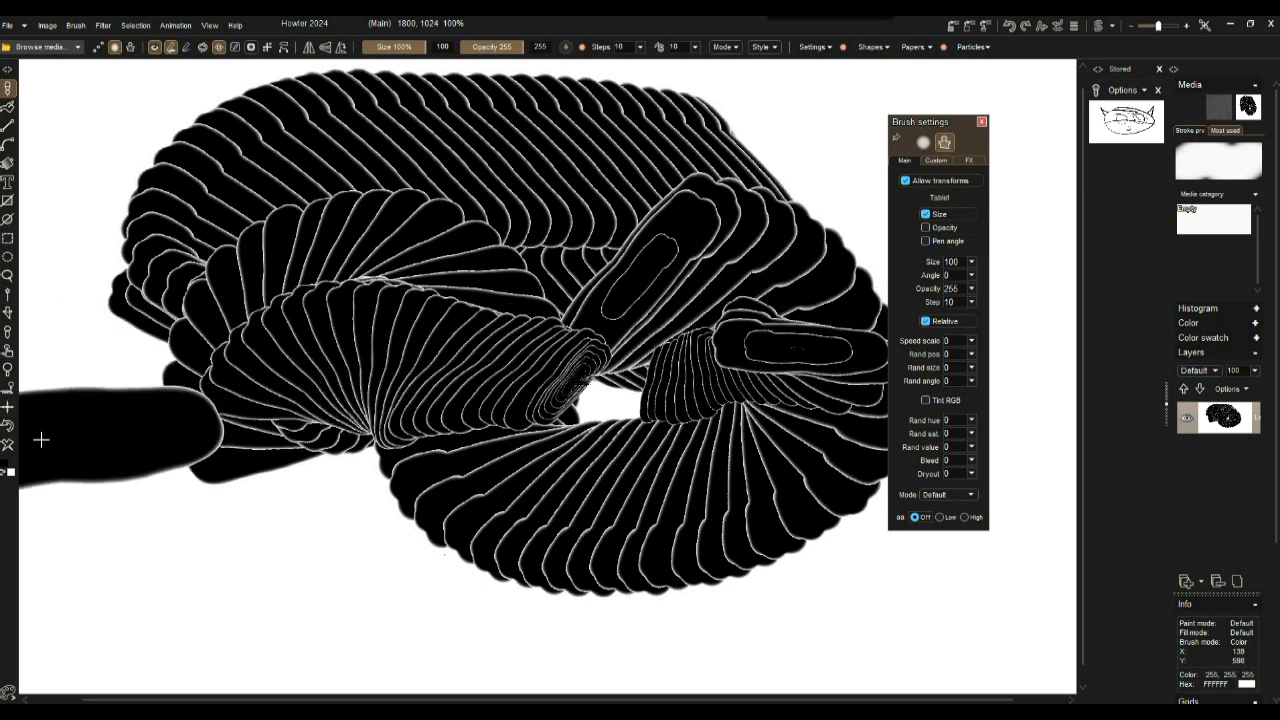
left_click(9, 432)
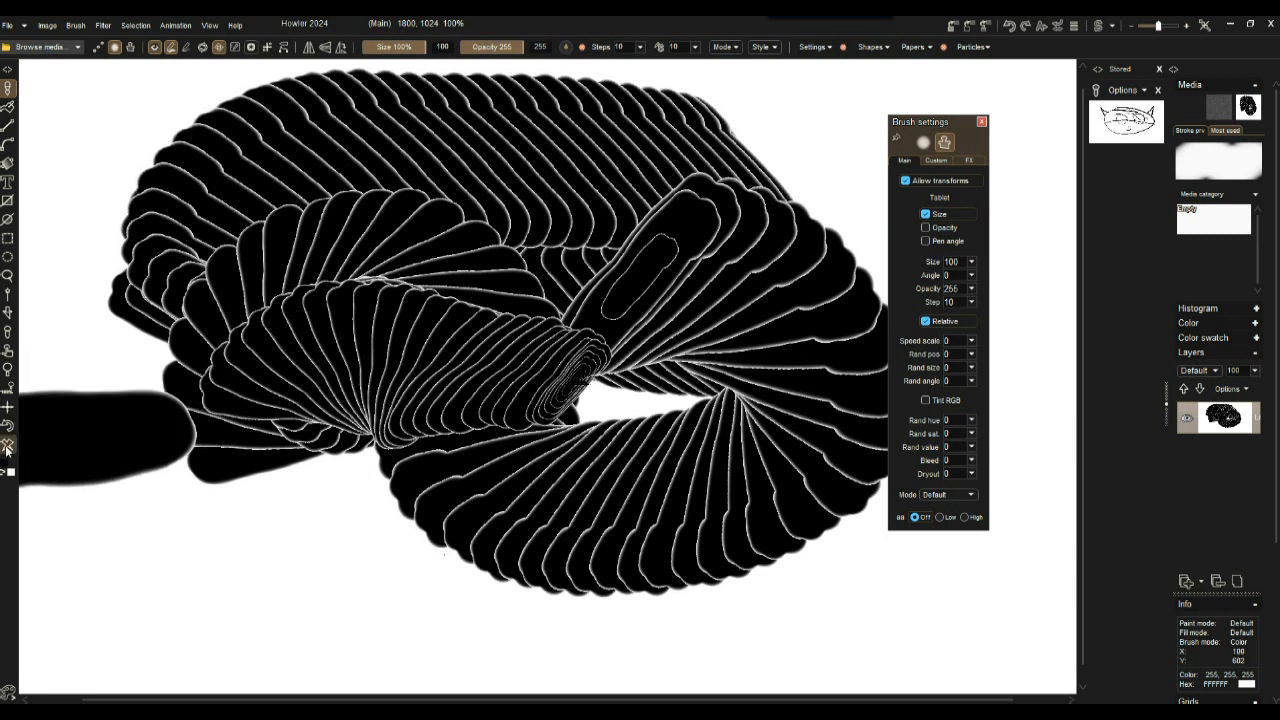
Clear the canvas and paint wide captured-brush bands across its upper and lower areas, with overlapping strokes between them
left_click(8, 446)
mouse_move(137, 249)
left_mouse_down()
mouse_move(425, 250)
mouse_move(885, 192)
left_mouse_up()
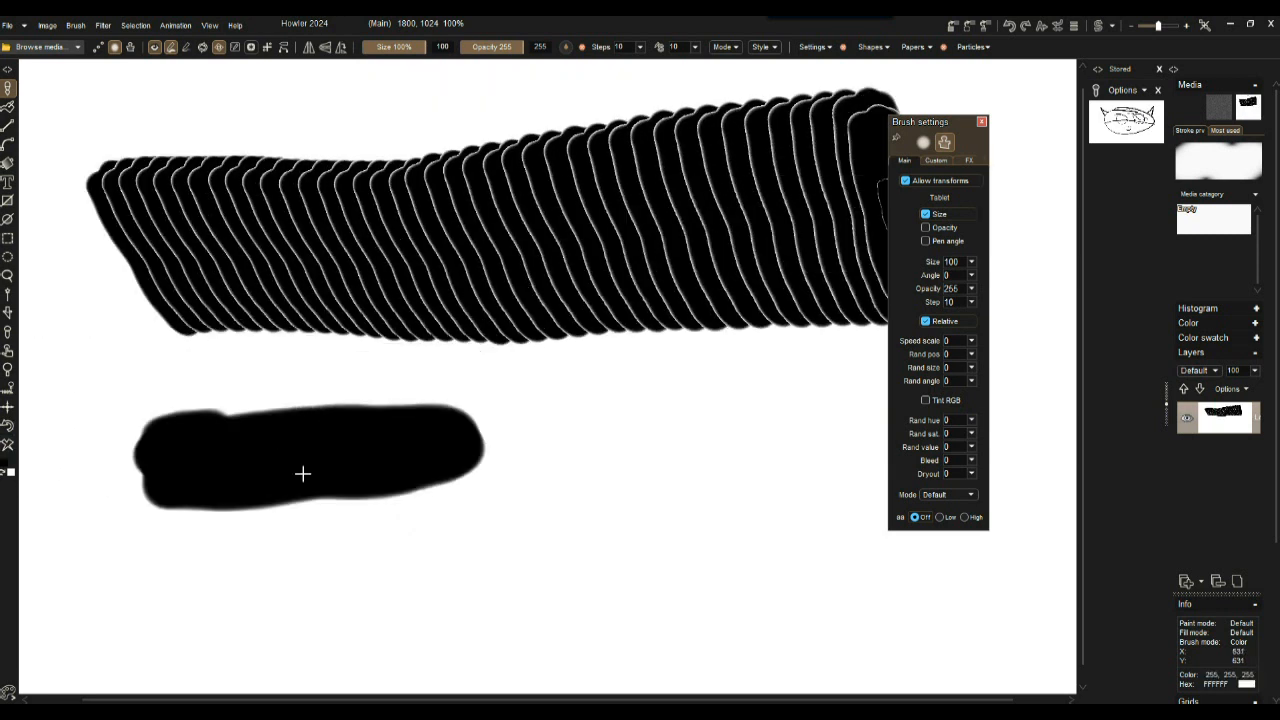
mouse_move(185, 475)
left_mouse_down()
mouse_move(366, 540)
mouse_move(972, 542)
left_mouse_up()
mouse_move(171, 463)
left_mouse_down()
mouse_move(829, 518)
mouse_move(430, 482)
mouse_move(769, 434)
mouse_move(290, 484)
mouse_move(980, 491)
mouse_move(266, 337)
mouse_move(310, 272)
mouse_move(617, 191)
mouse_move(266, 257)
mouse_move(665, 318)
mouse_move(770, 400)
mouse_move(639, 344)
mouse_move(245, 460)
mouse_move(416, 433)
mouse_move(610, 365)
mouse_move(497, 371)
mouse_move(453, 289)
mouse_move(617, 320)
mouse_move(412, 274)
mouse_move(440, 300)
mouse_move(626, 274)
mouse_move(634, 323)
mouse_move(650, 318)
mouse_move(629, 331)
mouse_move(639, 337)
mouse_move(538, 338)
left_mouse_up()
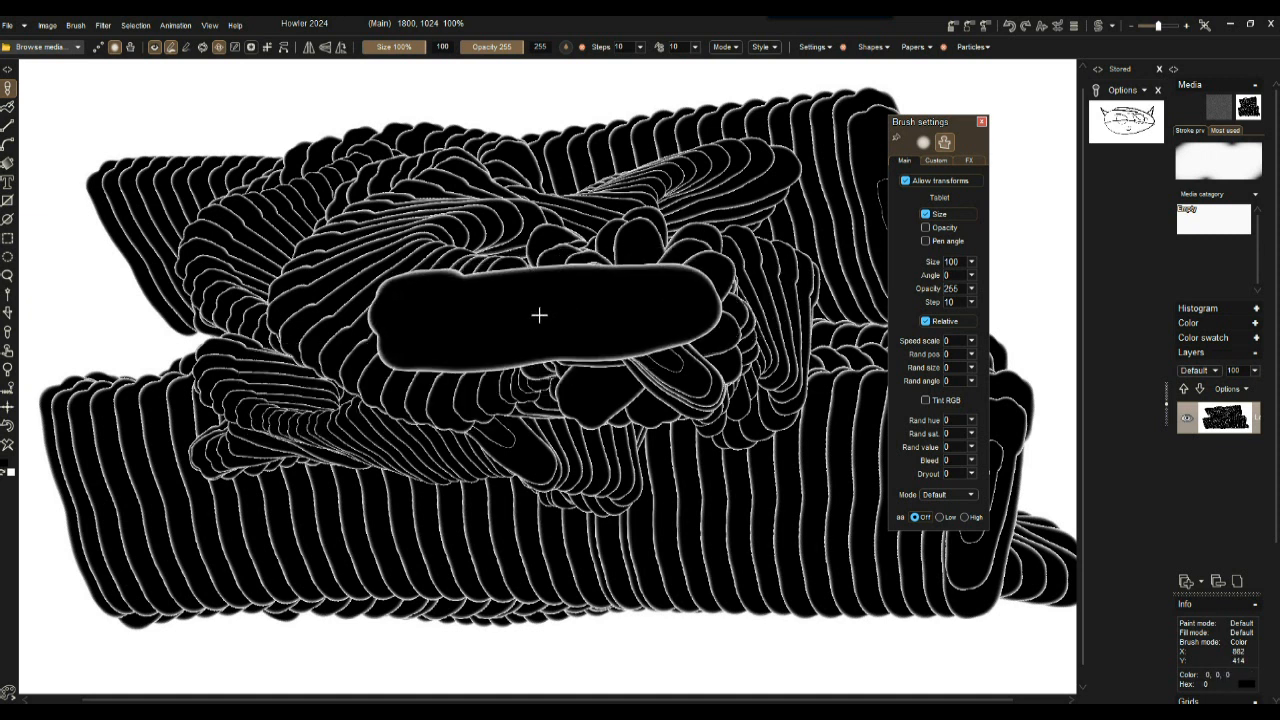
Paint repeated short, rotating captured-brush strokes over the center and broad curved sweeps around them
left_click_drag(529, 305, 530, 346)
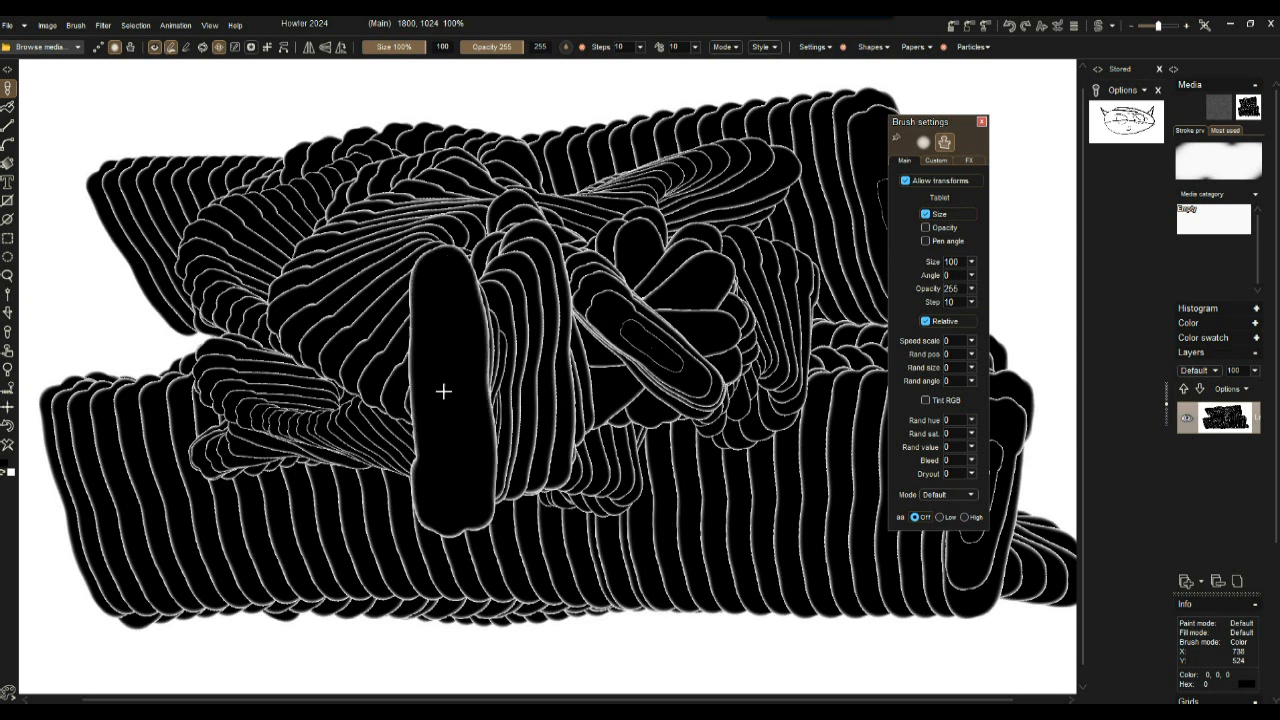
mouse_move(446, 378)
left_mouse_down()
mouse_move(458, 456)
mouse_move(349, 366)
mouse_move(646, 423)
mouse_move(738, 507)
mouse_move(362, 619)
mouse_move(131, 283)
mouse_move(706, 277)
mouse_move(741, 436)
mouse_move(560, 420)
mouse_move(506, 530)
mouse_move(486, 402)
left_mouse_up()
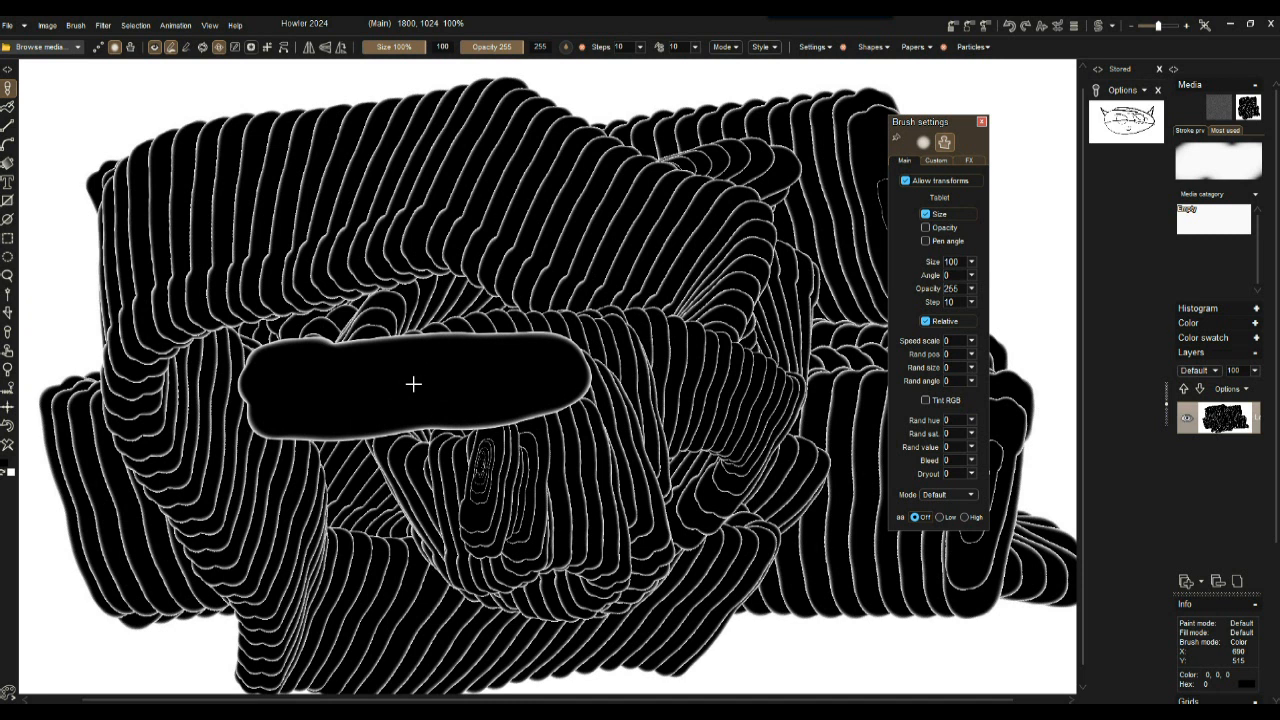
mouse_move(485, 395)
left_mouse_down()
mouse_move(471, 391)
mouse_move(480, 423)
mouse_move(586, 396)
mouse_move(557, 416)
mouse_move(571, 423)
mouse_move(509, 464)
mouse_move(483, 399)
left_mouse_up()
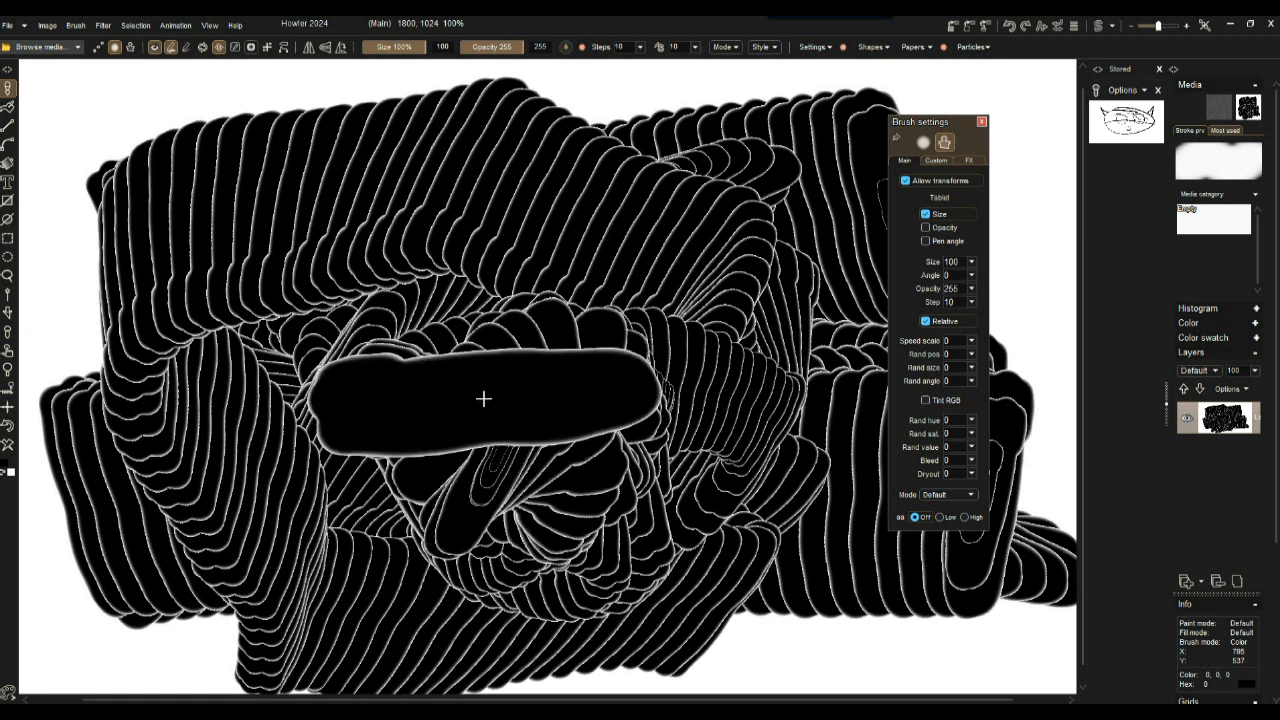
left_click_drag(604, 399, 594, 390)
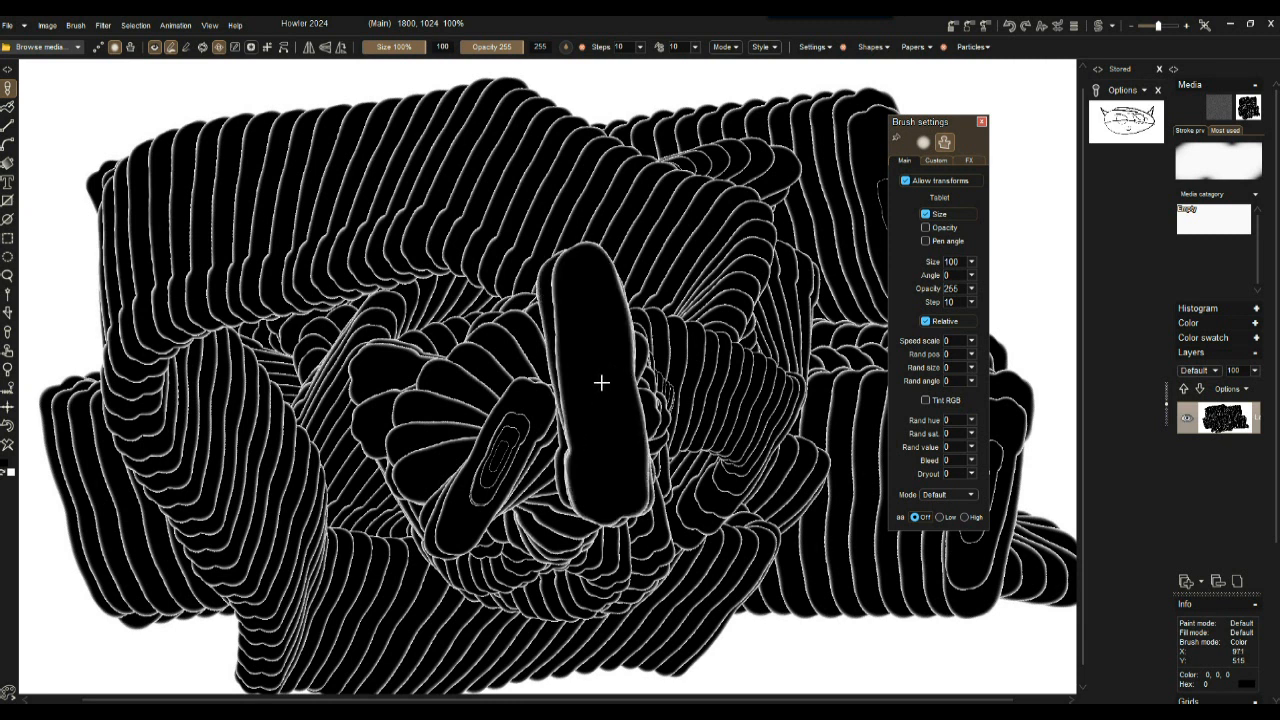
mouse_move(590, 398)
left_mouse_down()
mouse_move(581, 418)
mouse_move(518, 400)
left_mouse_up()
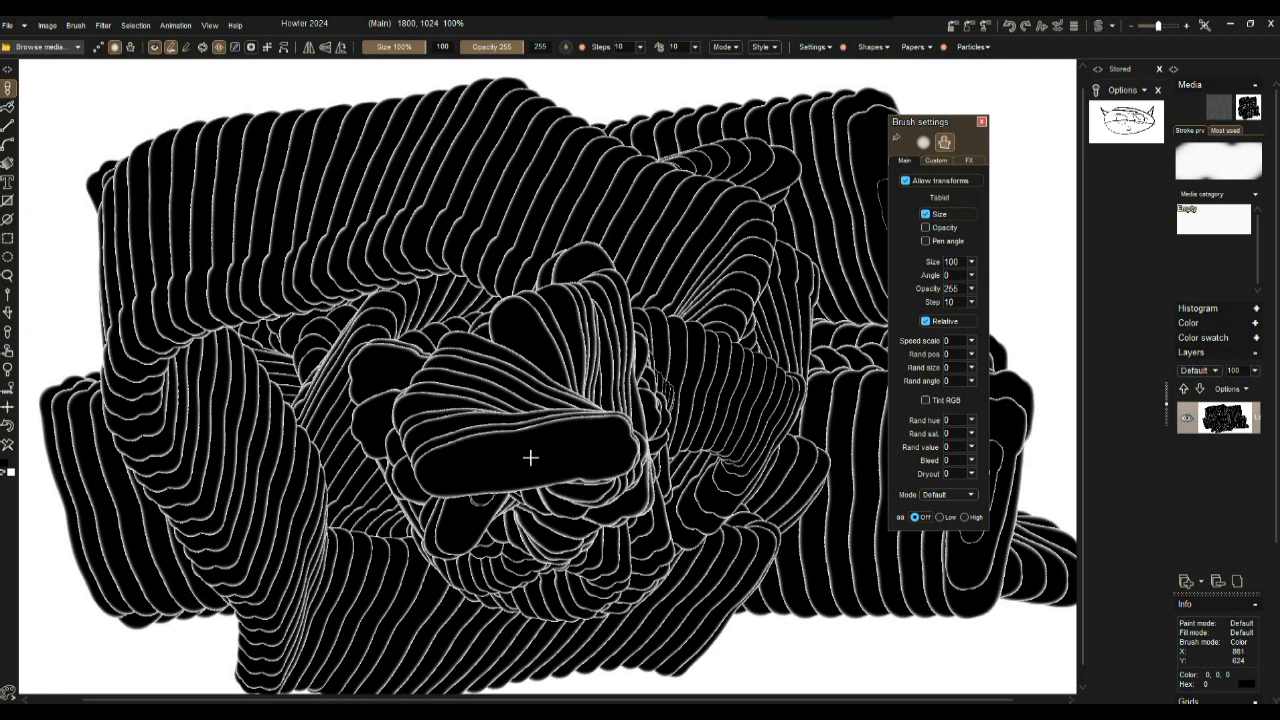
left_click_drag(555, 439, 551, 416)
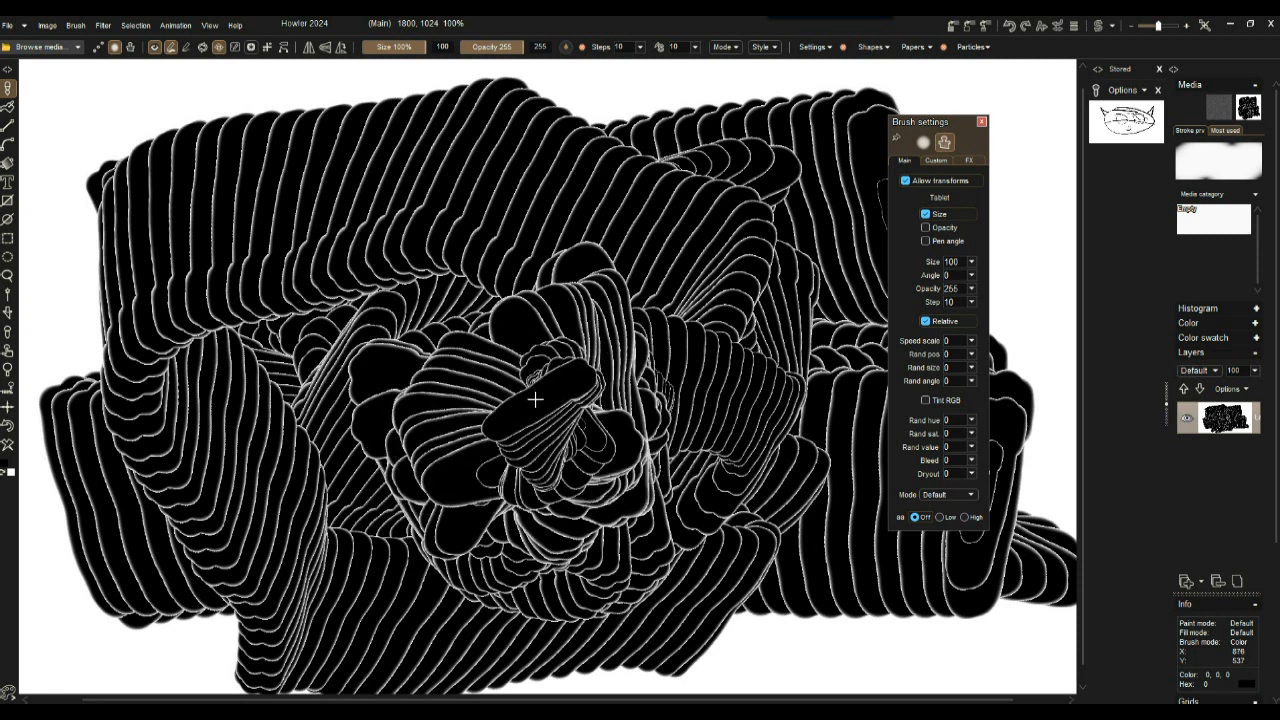
mouse_move(582, 442)
left_mouse_down()
mouse_move(554, 466)
mouse_move(587, 517)
left_mouse_up()
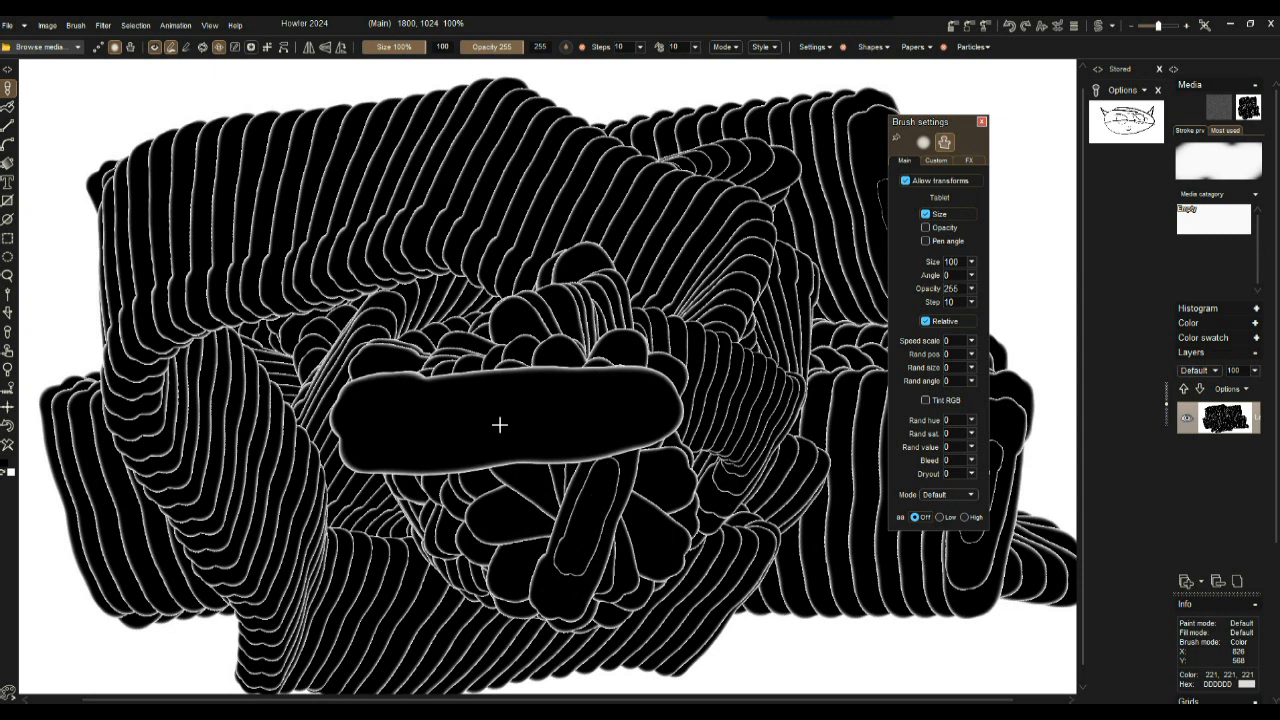
mouse_move(312, 402)
left_mouse_down()
mouse_move(764, 451)
mouse_move(140, 306)
mouse_move(600, 478)
mouse_move(752, 488)
left_mouse_up()
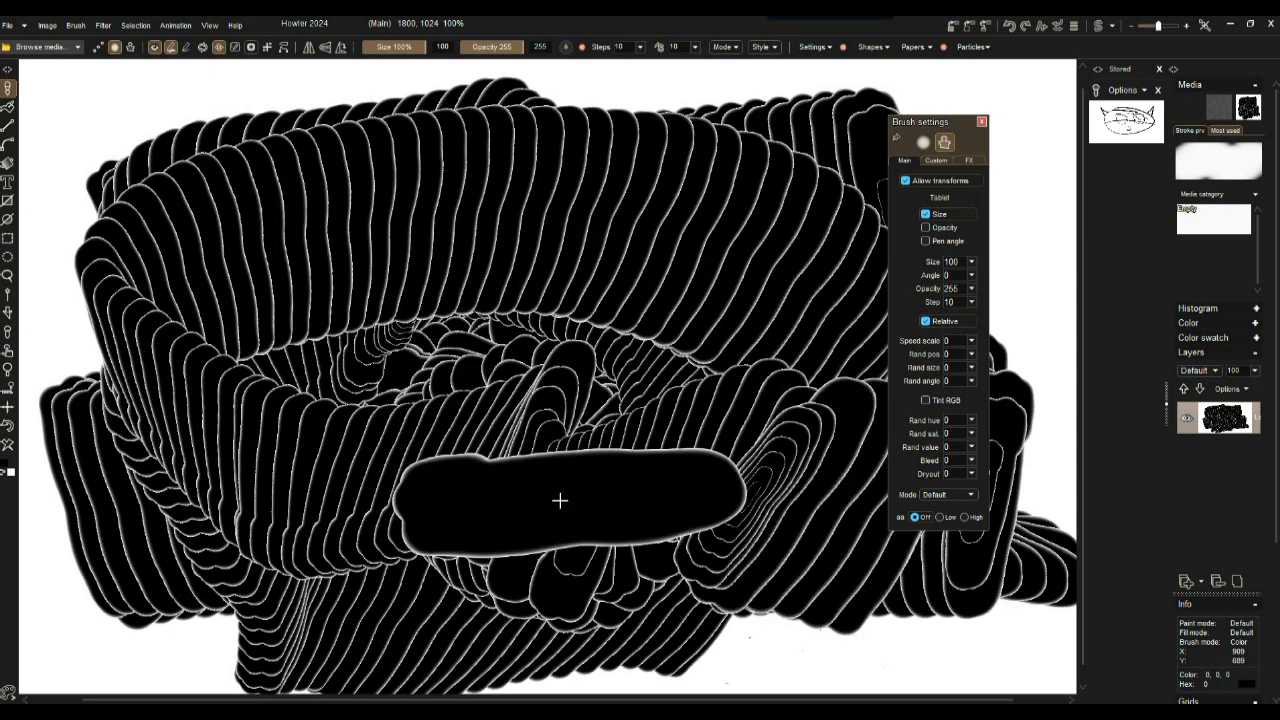
Enable Pen angle and Opacity alongside Size, and paint fanning captured-brush strokes on a cleared canvas
left_click(6, 446)
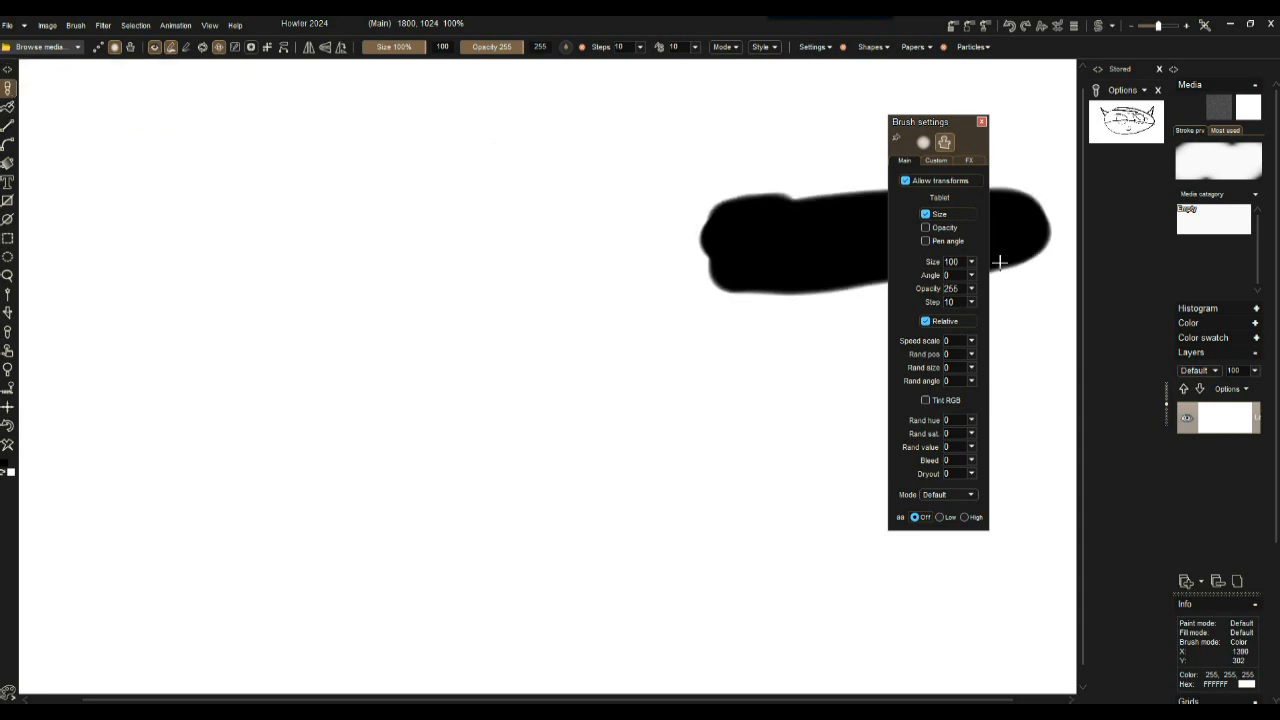
left_click_drag(940, 126, 792, 100)
left_click(778, 213)
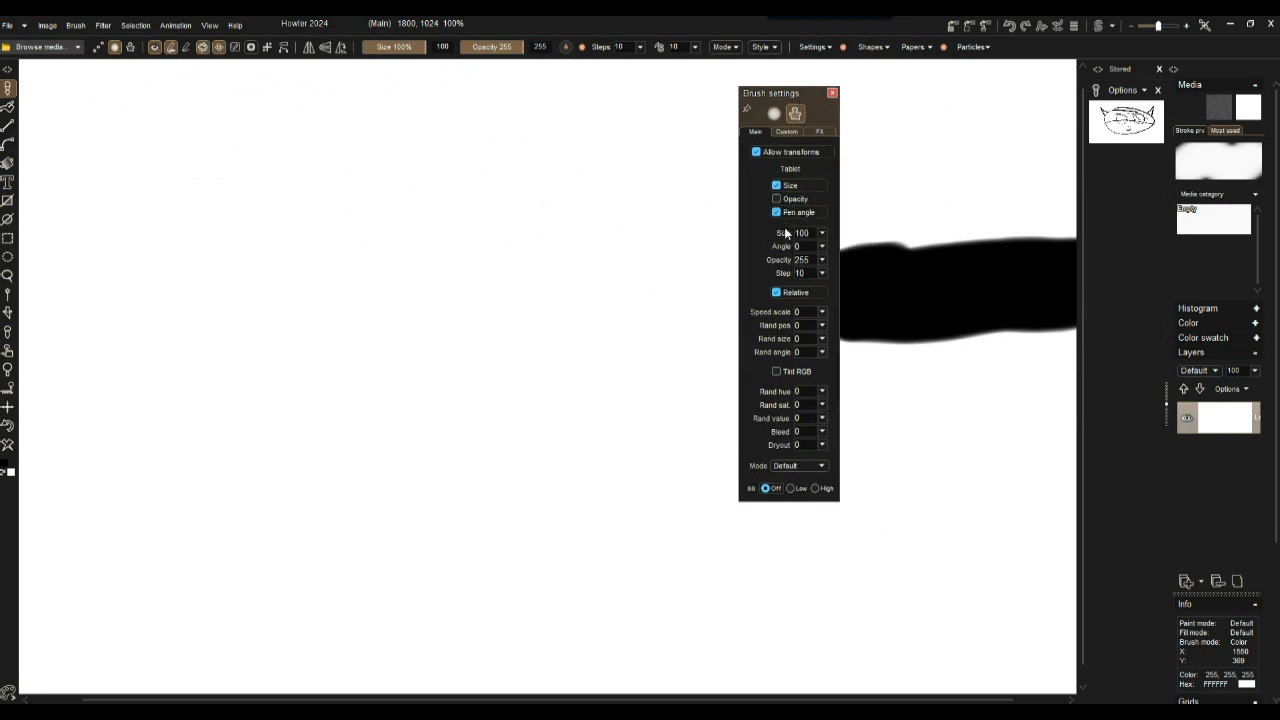
left_click(787, 203)
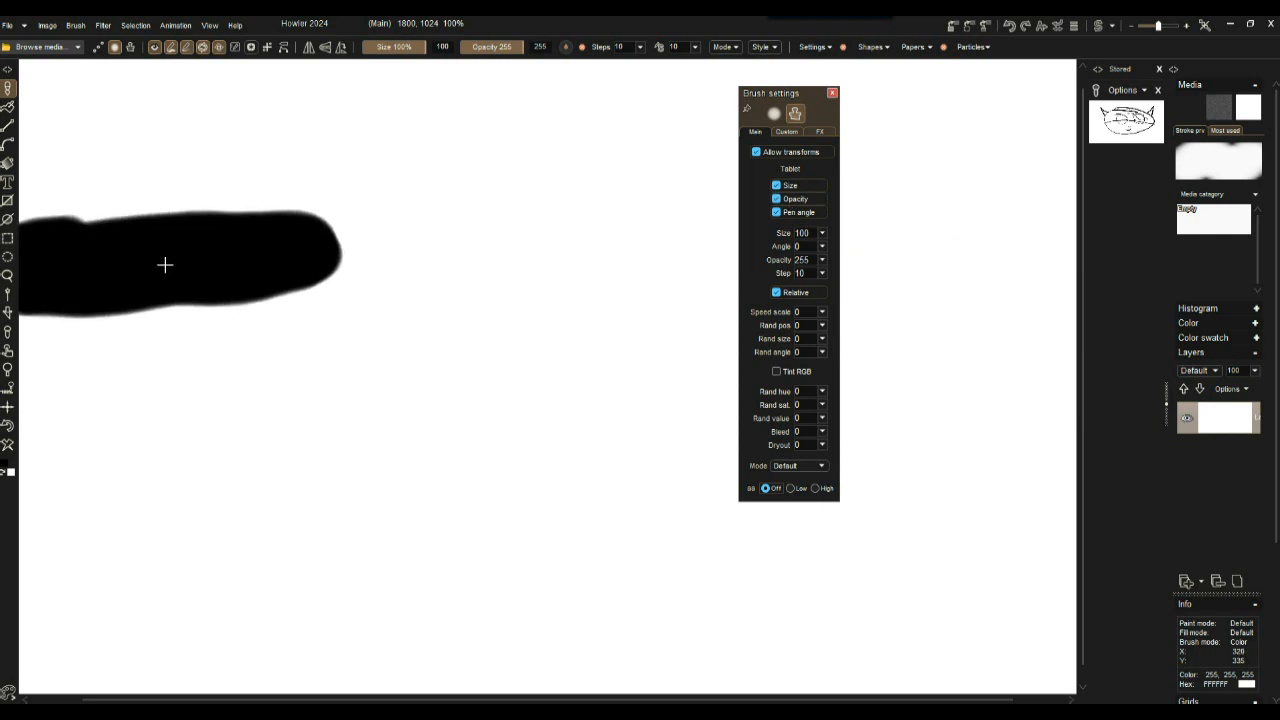
mouse_move(180, 254)
left_mouse_down()
mouse_move(491, 134)
mouse_move(391, 266)
mouse_move(311, 309)
mouse_move(827, 93)
left_mouse_up()
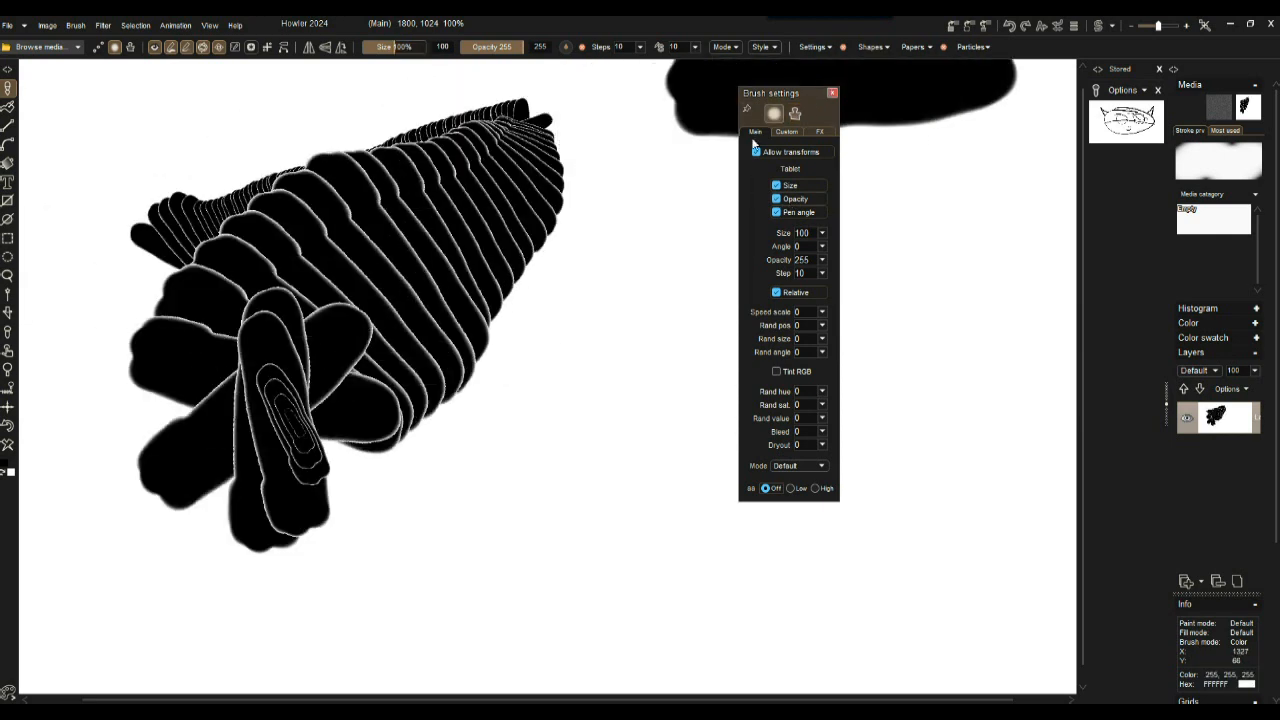
Paint several pressure-varied black strokes with the regular brush beside and below the fanned shape
mouse_move(520, 392)
left_mouse_down()
mouse_move(666, 283)
mouse_move(604, 125)
left_mouse_up()
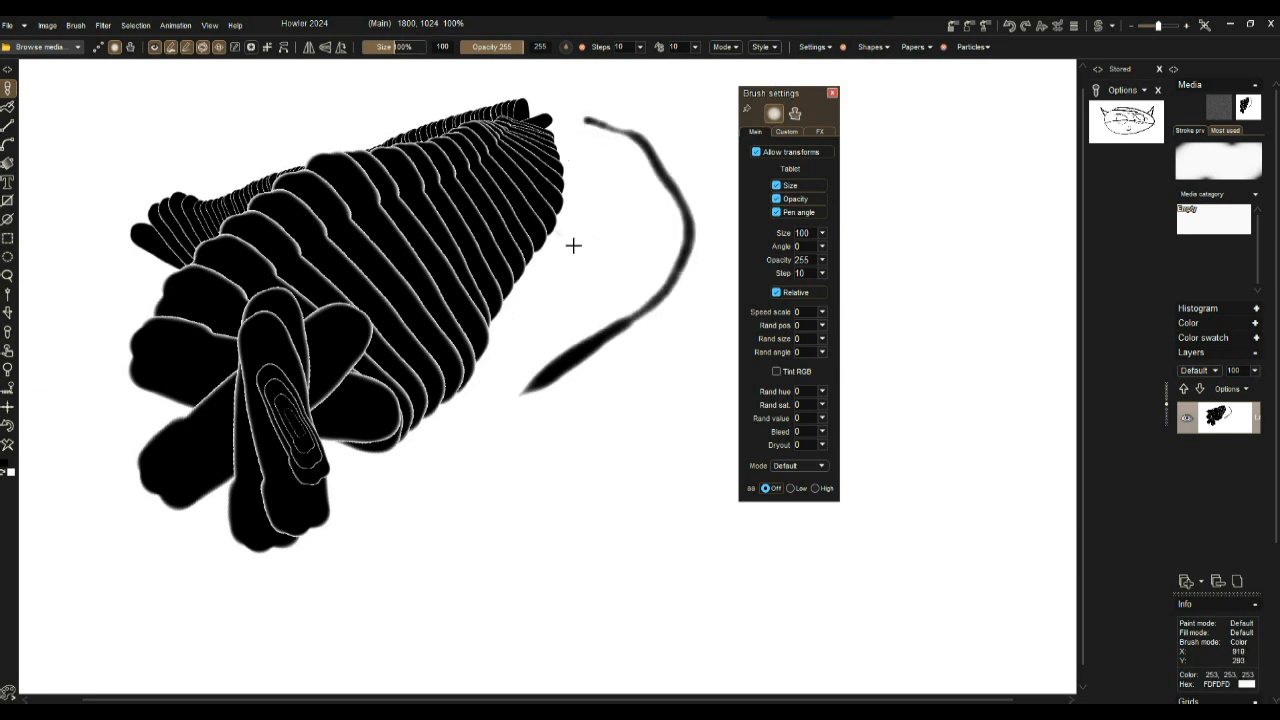
mouse_move(694, 521)
left_mouse_down()
mouse_move(834, 520)
mouse_move(986, 320)
mouse_move(962, 130)
left_mouse_up()
mouse_move(939, 267)
left_mouse_down()
mouse_move(914, 451)
mouse_move(626, 551)
mouse_move(334, 551)
mouse_move(80, 587)
mouse_move(330, 448)
mouse_move(450, 412)
left_mouse_up()
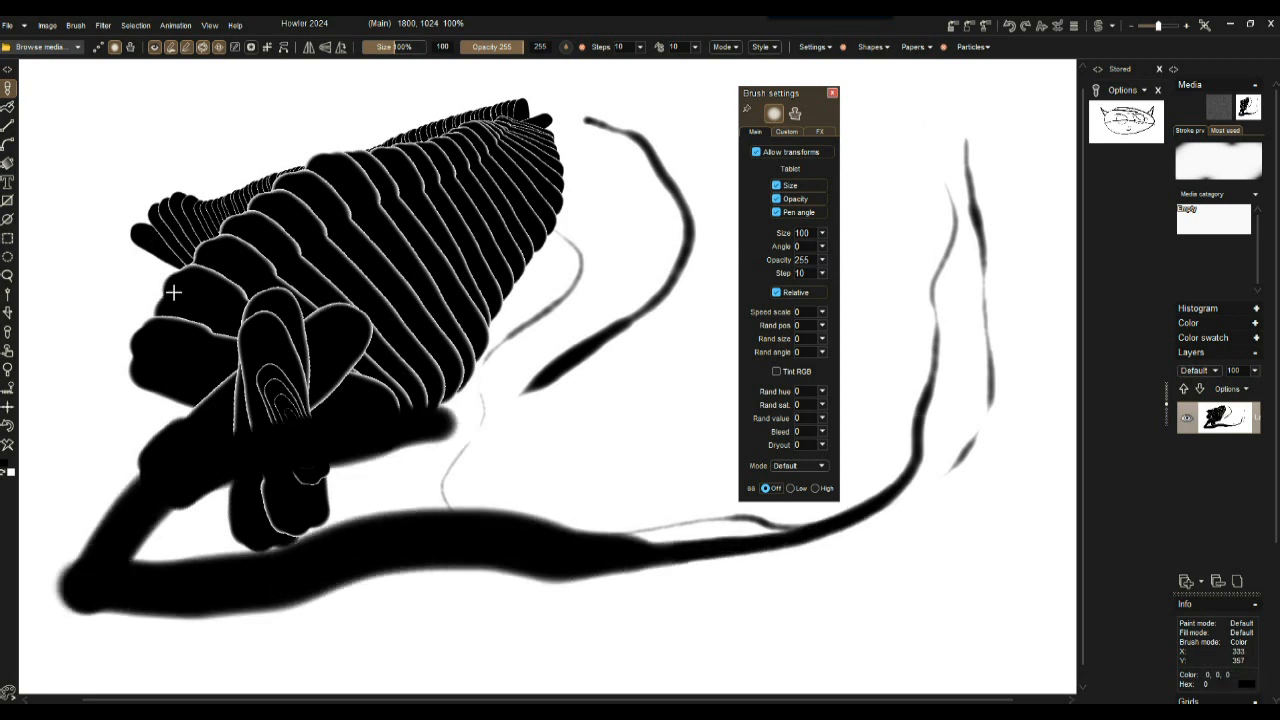
Paint yellow-green regular-brush strokes over the black shapes, first with Size enabled and then with Size disabled
right_click(413, 316)
mouse_move(292, 336)
left_mouse_down()
mouse_move(611, 214)
mouse_move(420, 262)
mouse_move(165, 262)
mouse_move(380, 385)
mouse_move(523, 414)
left_mouse_up()
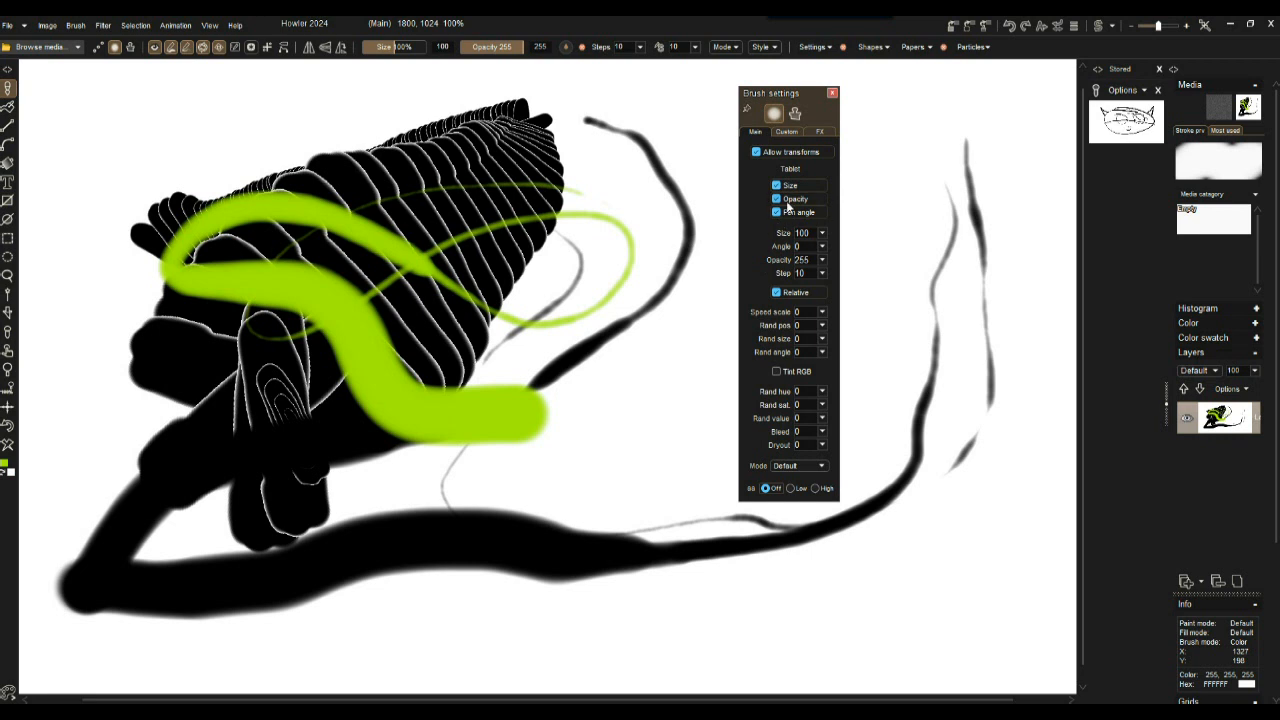
mouse_move(650, 340)
left_mouse_down()
mouse_move(623, 394)
mouse_move(614, 223)
mouse_move(535, 125)
mouse_move(171, 163)
mouse_move(118, 200)
left_mouse_up()
mouse_move(45, 349)
left_mouse_down()
mouse_move(174, 308)
mouse_move(186, 341)
mouse_move(95, 450)
mouse_move(220, 340)
mouse_move(300, 365)
mouse_move(288, 465)
mouse_move(440, 375)
left_mouse_up()
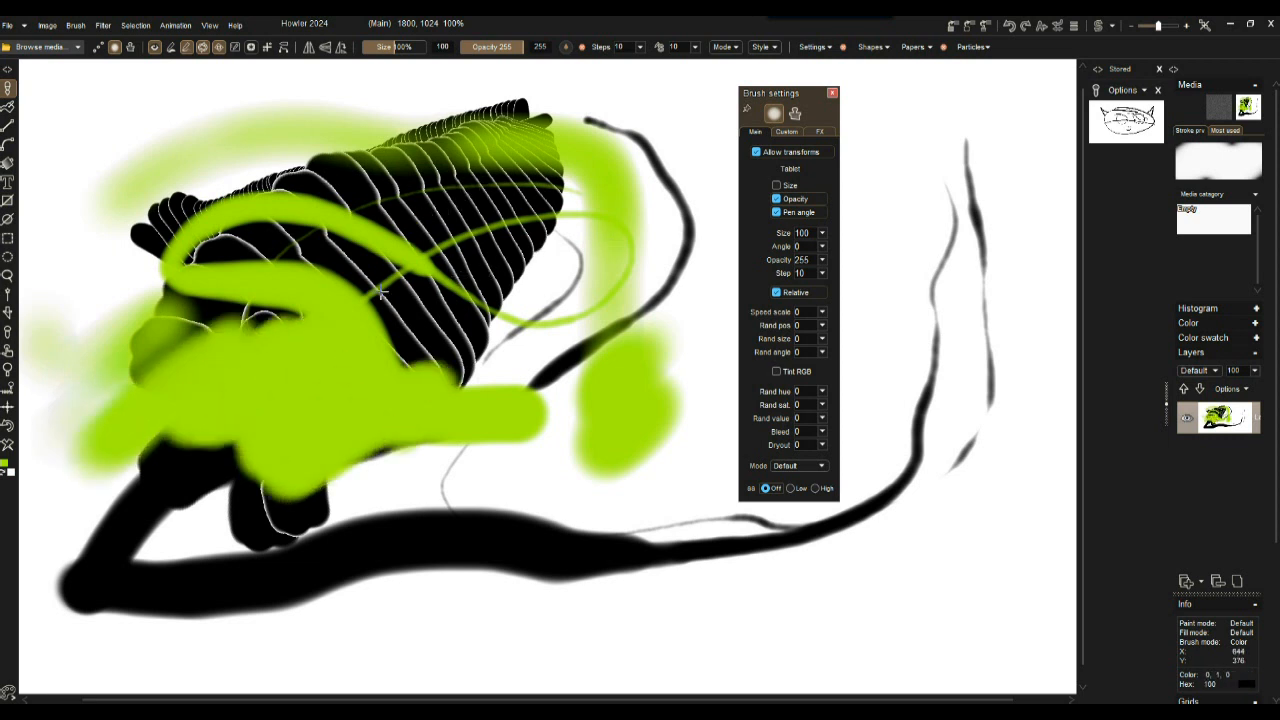
Choose magenta as the paint colour and paint a pressure-varied stroke across the canvas above the fanned shape at opacity 255
right_click(447, 268)
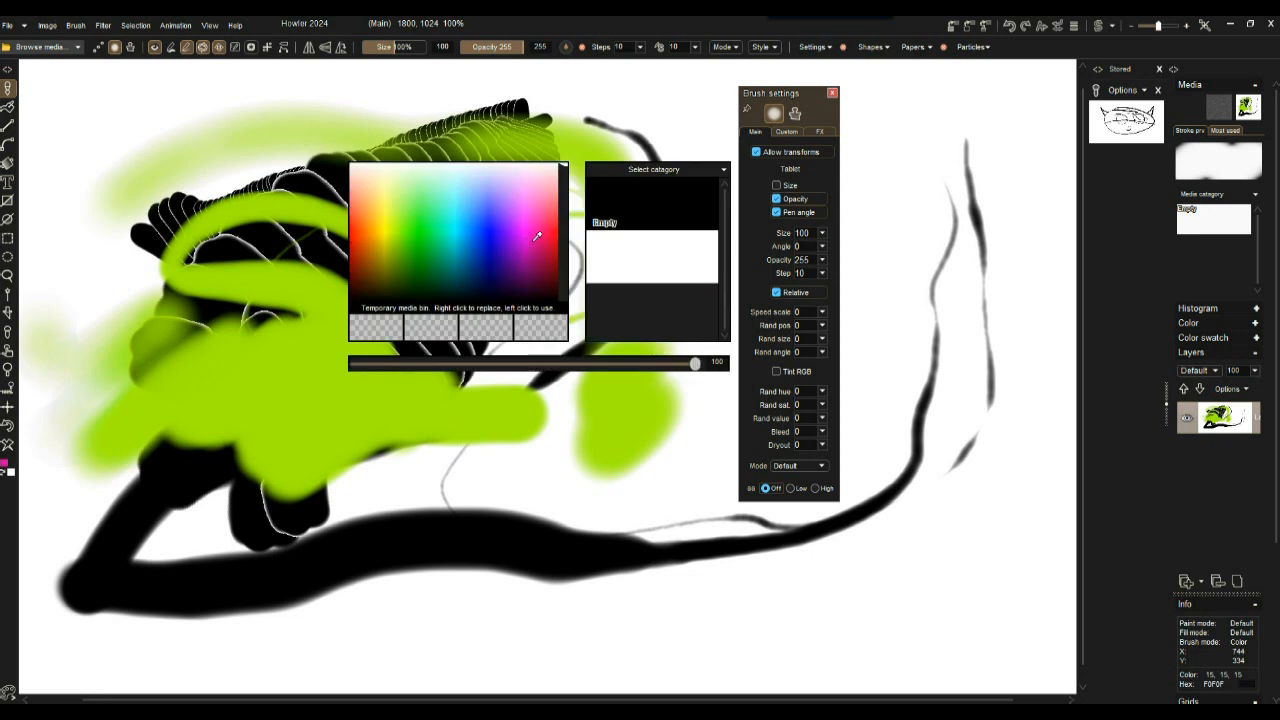
left_click(548, 240)
mouse_move(182, 118)
left_mouse_down()
mouse_move(271, 97)
mouse_move(632, 101)
left_mouse_up()
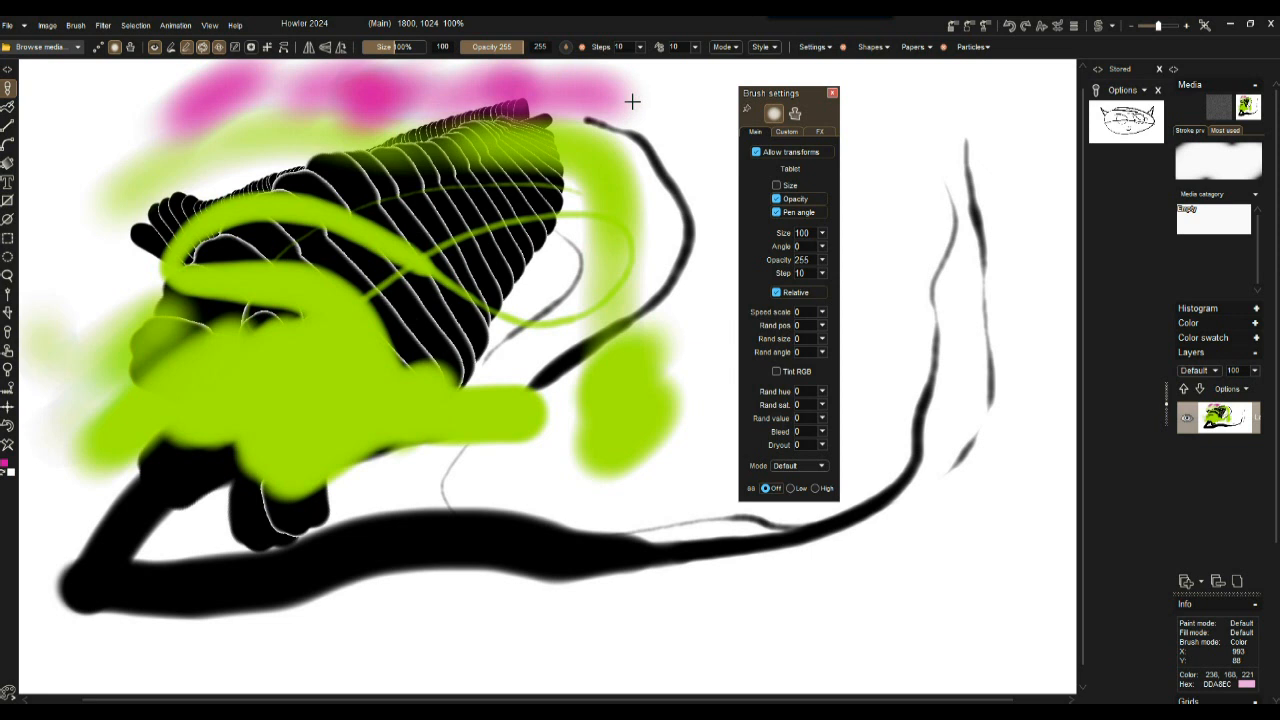
Lower the brush opacity to 100 and to 43, painting magenta strokes over the artwork at each setting
left_click_drag(506, 46, 485, 48)
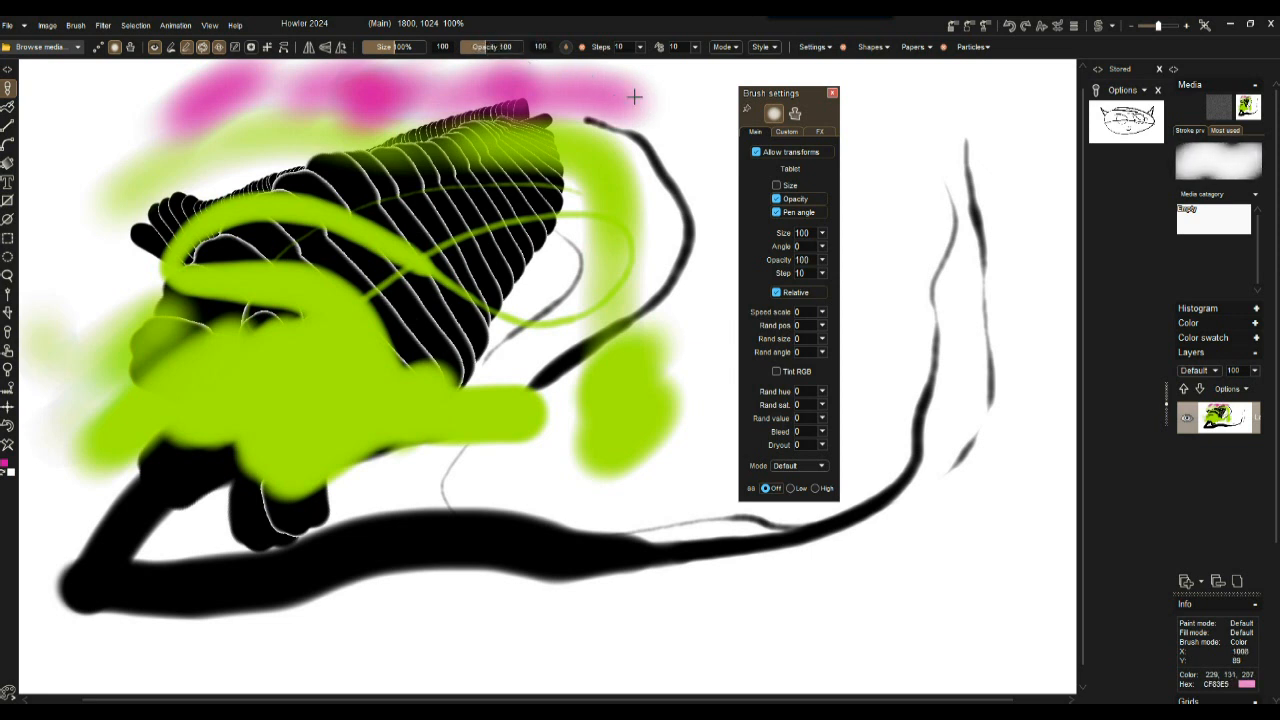
left_click_drag(634, 96, 631, 207)
left_click_drag(480, 46, 467, 47)
mouse_move(588, 256)
left_mouse_down()
mouse_move(509, 243)
mouse_move(455, 376)
mouse_move(289, 374)
mouse_move(234, 337)
mouse_move(250, 265)
mouse_move(140, 295)
mouse_move(229, 351)
mouse_move(286, 454)
mouse_move(366, 471)
mouse_move(460, 423)
mouse_move(538, 447)
mouse_move(490, 250)
mouse_move(370, 200)
mouse_move(250, 220)
mouse_move(506, 190)
mouse_move(385, 286)
mouse_move(411, 209)
mouse_move(460, 140)
mouse_move(471, 185)
left_mouse_up()
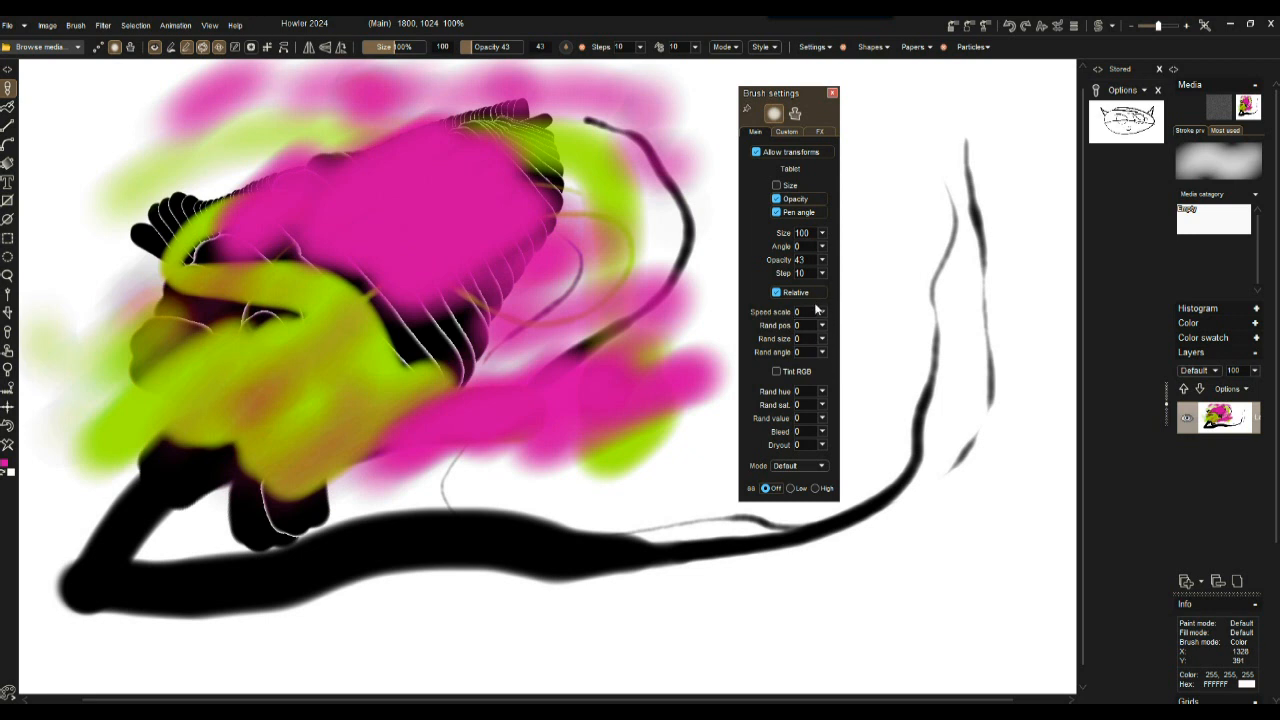
Set random position to 28, random size to 13 and random angle to 51, and paint long magenta strokes around the artwork
left_click(822, 326)
left_click(822, 326)
left_click(822, 339)
left_click(767, 358)
left_click(822, 340)
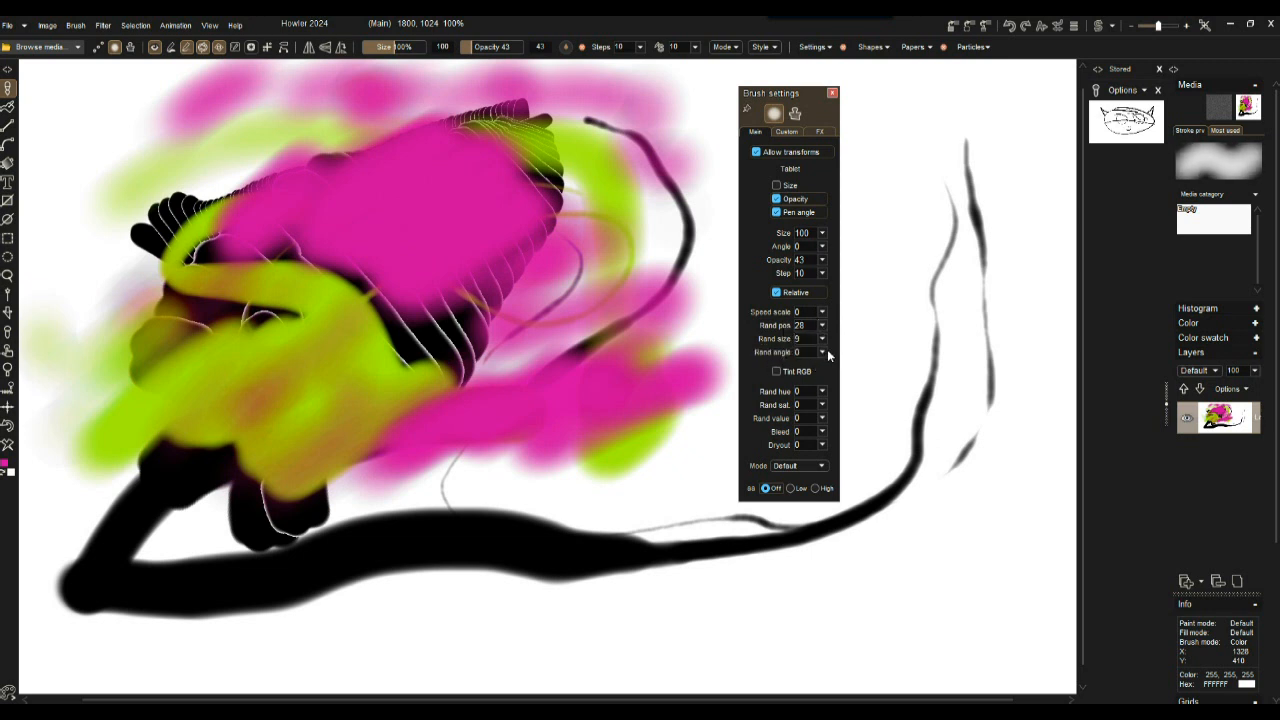
left_click(822, 352)
left_click(822, 340)
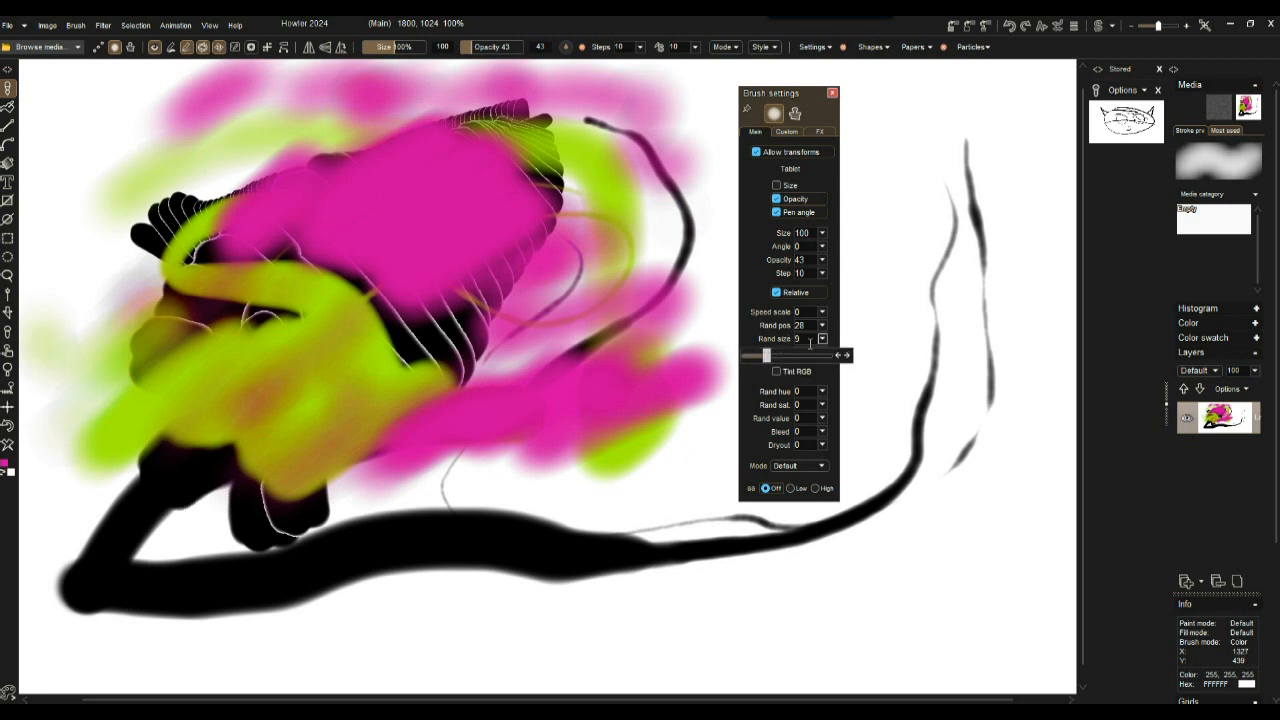
left_click_drag(767, 356, 782, 358)
left_click(792, 322)
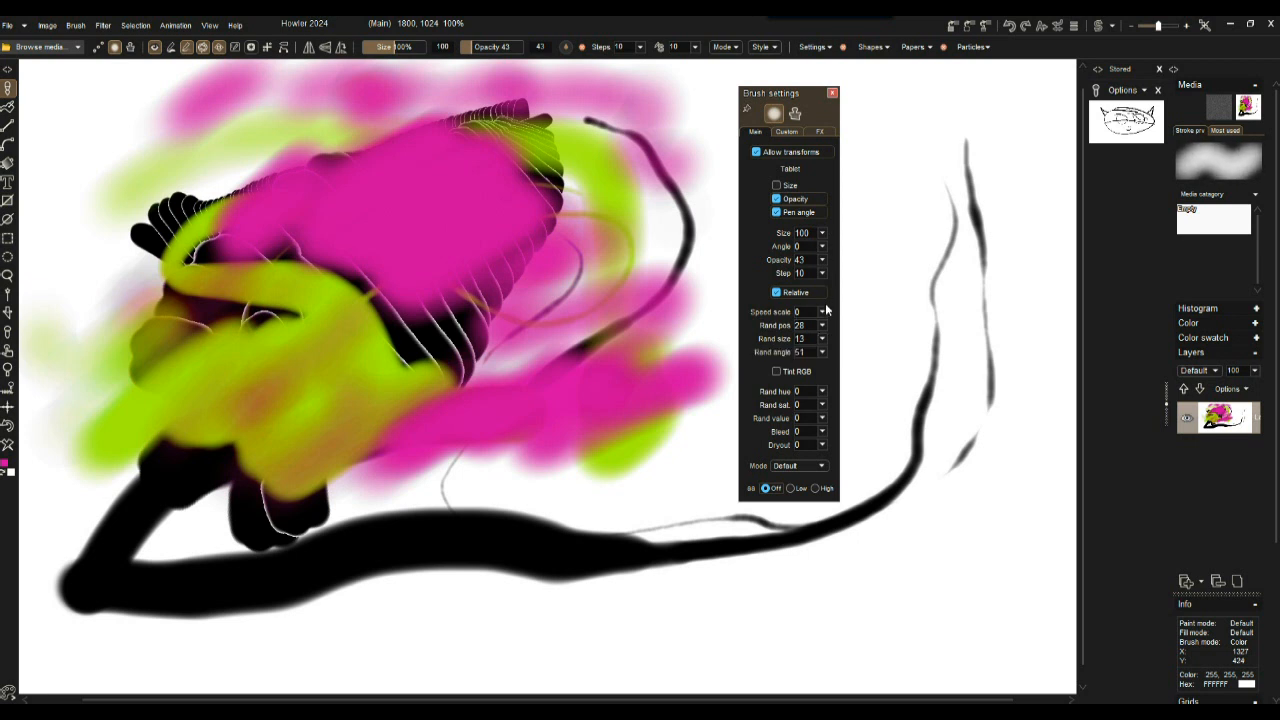
mouse_move(685, 440)
left_mouse_down()
mouse_move(429, 500)
mouse_move(503, 600)
mouse_move(803, 583)
mouse_move(957, 400)
mouse_move(977, 186)
mouse_move(903, 134)
mouse_move(876, 408)
mouse_move(898, 406)
left_mouse_up()
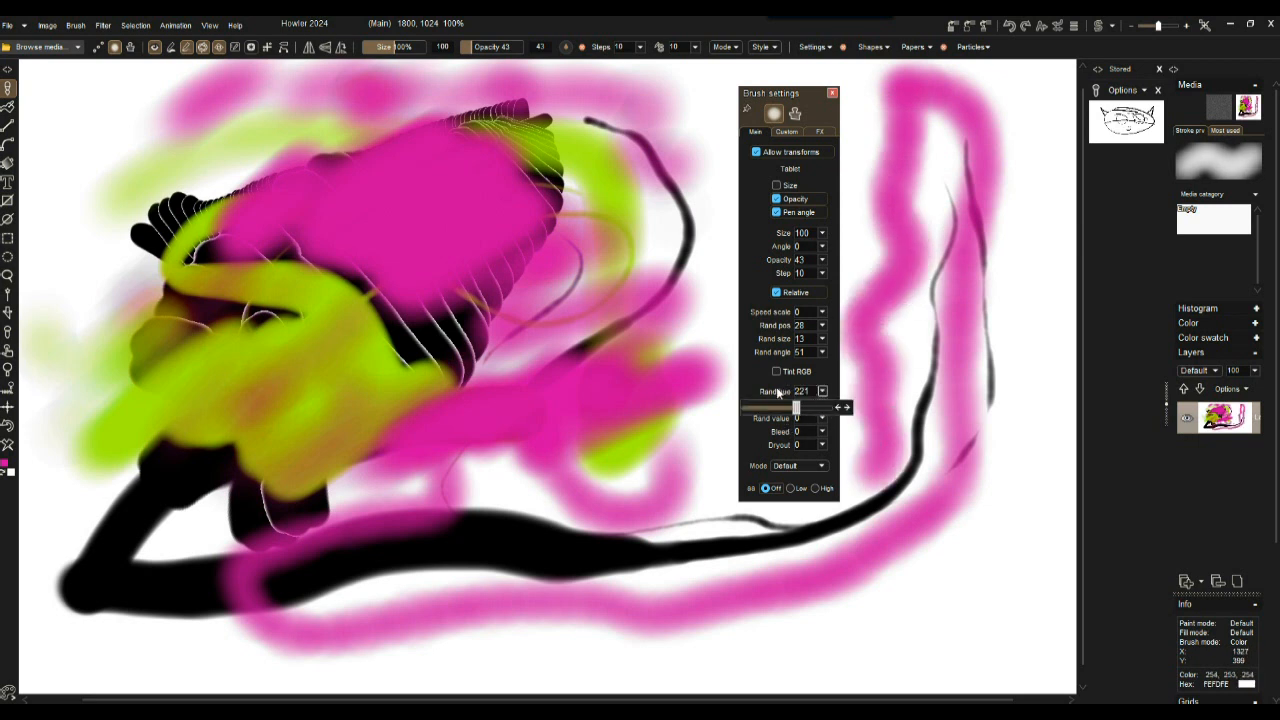
Set random hue to 221, random saturation to 39 and random value to 47, and paint over the artwork
left_click(823, 405)
left_click(774, 422)
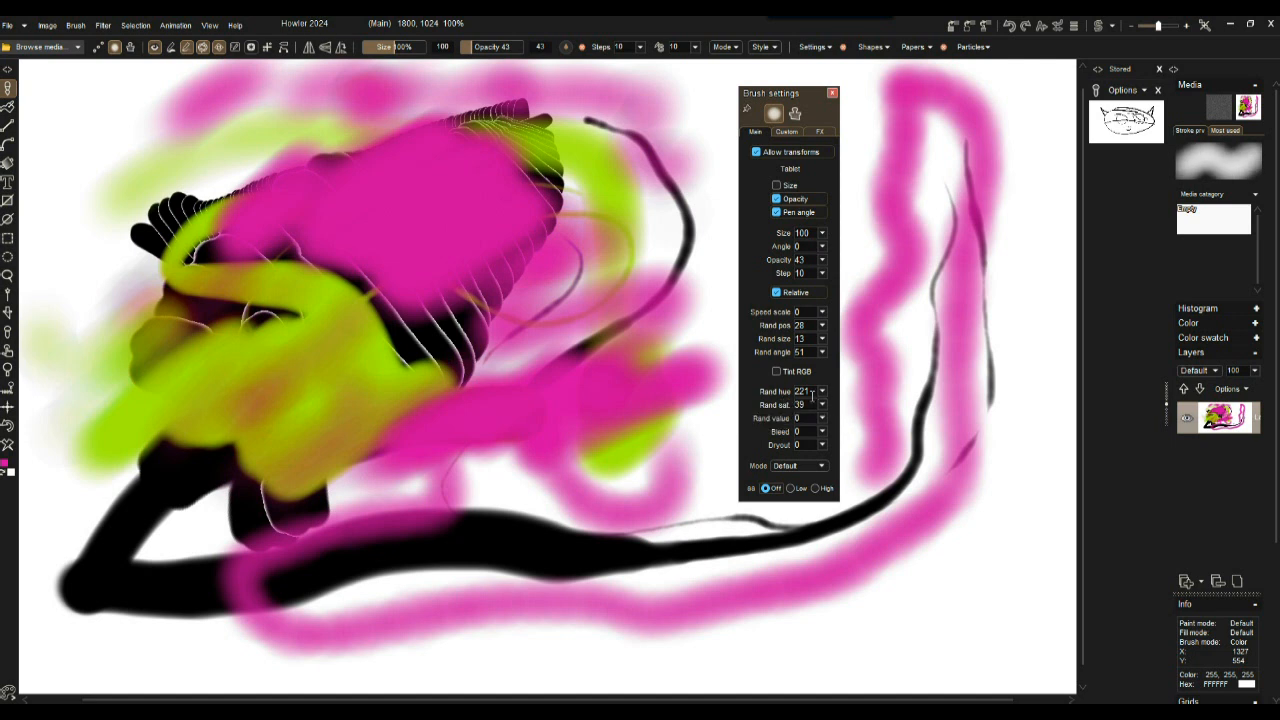
left_click(823, 418)
left_click(790, 435)
mouse_move(595, 235)
left_mouse_down()
mouse_move(162, 448)
mouse_move(631, 560)
mouse_move(700, 420)
mouse_move(640, 330)
mouse_move(470, 395)
mouse_move(600, 470)
mouse_move(500, 510)
mouse_move(390, 440)
mouse_move(580, 180)
mouse_move(380, 250)
mouse_move(640, 250)
mouse_move(690, 302)
mouse_move(470, 400)
mouse_move(625, 440)
left_mouse_up()
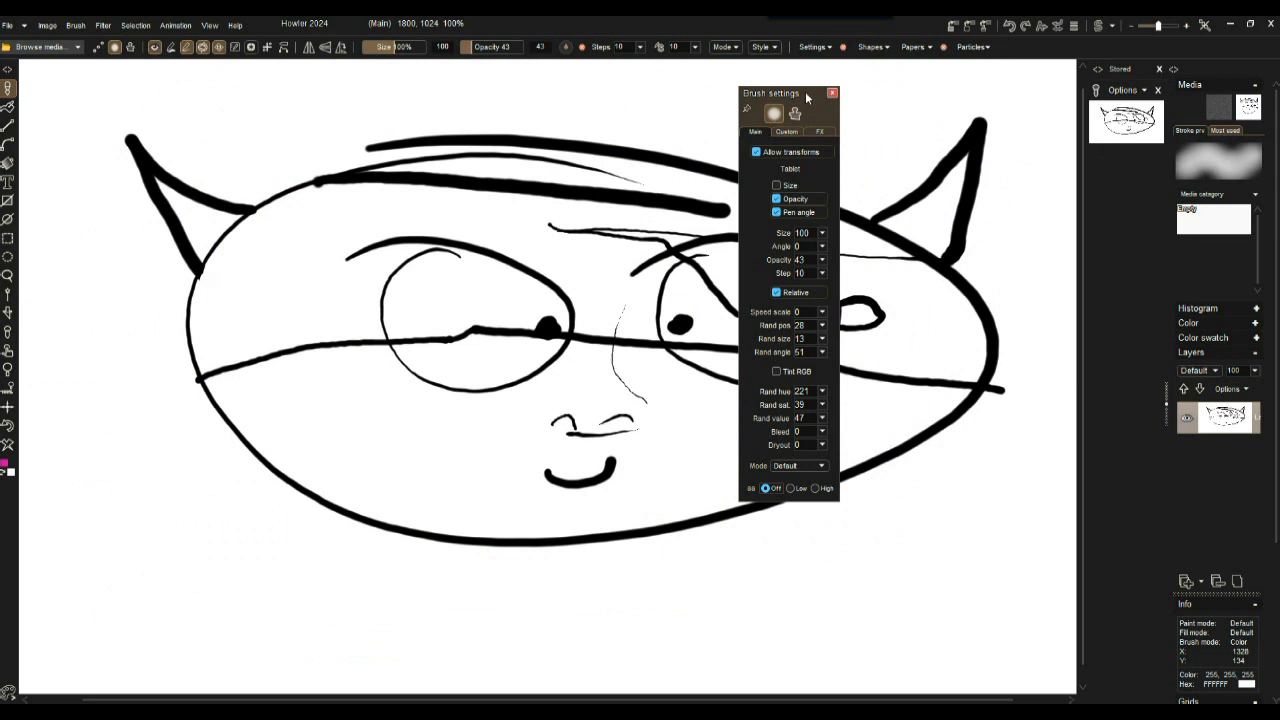
Move the brush settings clear of the face drawing, switch to the captured brush and paint translucent strokes over the face
mouse_move(806, 97)
left_mouse_down()
mouse_move(862, 99)
mouse_move(925, 148)
mouse_move(889, 150)
mouse_move(881, 122)
left_mouse_up()
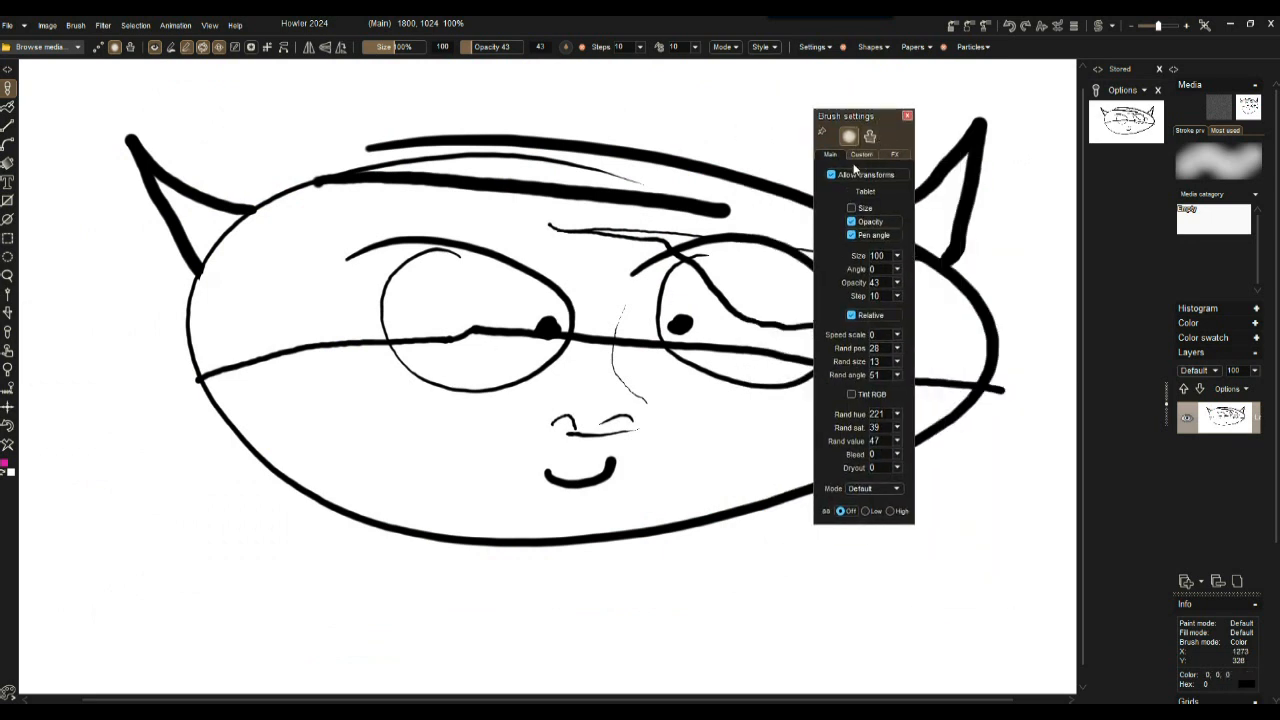
left_click(871, 137)
mouse_move(220, 569)
left_mouse_down()
mouse_move(347, 588)
mouse_move(430, 520)
mouse_move(180, 520)
mouse_move(500, 560)
mouse_move(523, 540)
left_mouse_up()
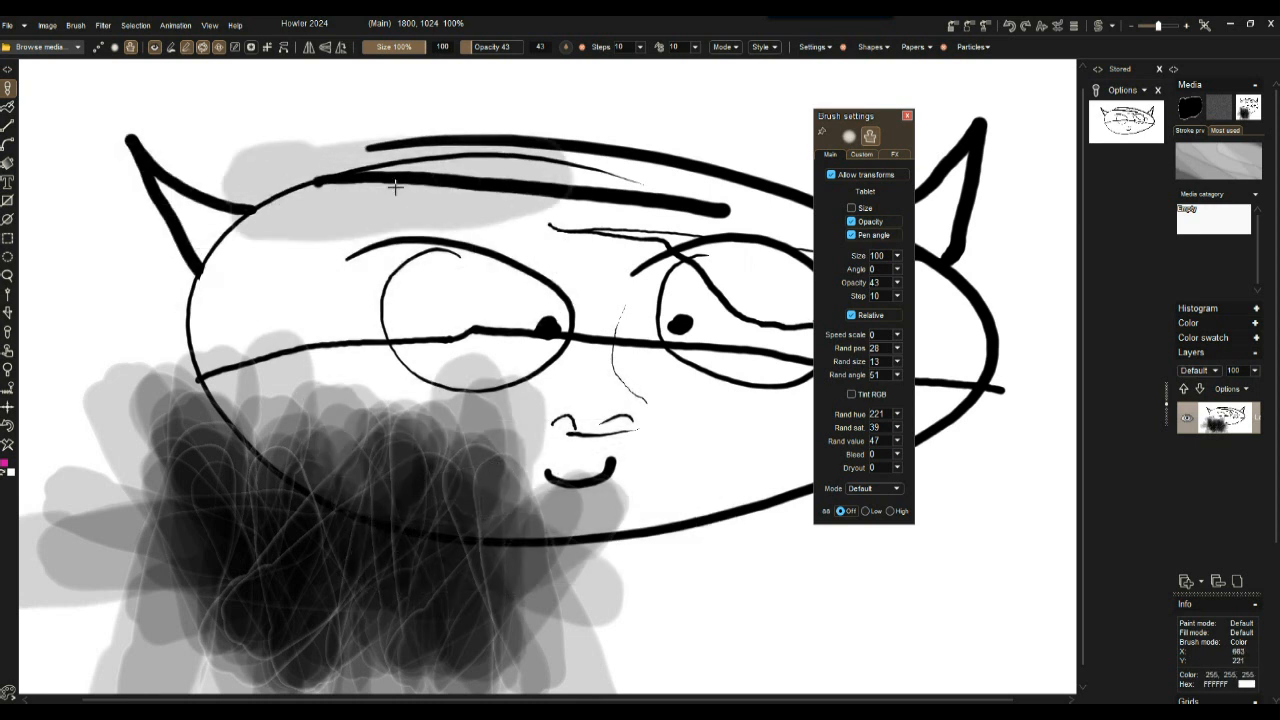
mouse_move(282, 153)
left_mouse_down()
mouse_move(497, 214)
mouse_move(646, 511)
mouse_move(934, 360)
mouse_move(820, 324)
left_mouse_up()
left_click_drag(614, 250, 284, 222)
Clear the canvas and paint translucent captured-brush strokes with Pen angle enabled and with Pen angle disabled
left_click(8, 446)
mouse_move(209, 158)
left_mouse_down()
mouse_move(194, 426)
mouse_move(589, 406)
mouse_move(461, 22)
left_mouse_up()
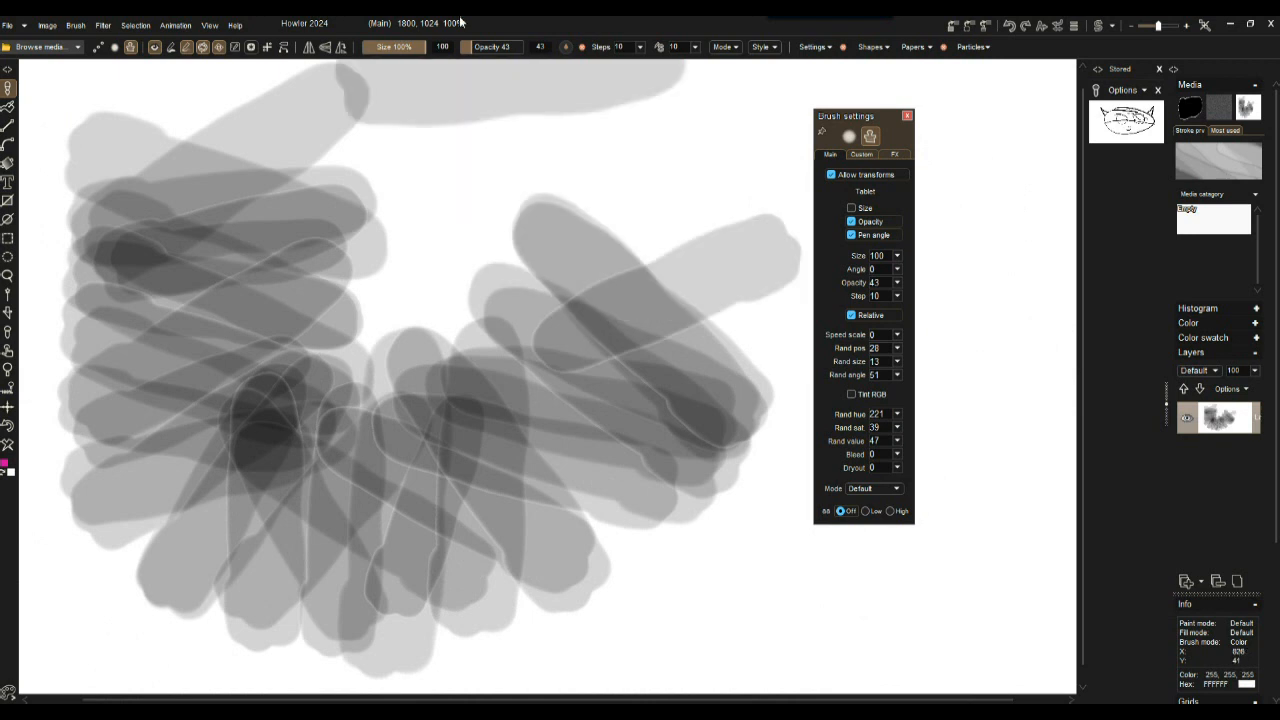
left_click(205, 48)
mouse_move(262, 142)
left_mouse_down()
mouse_move(429, 189)
mouse_move(555, 429)
mouse_move(760, 610)
mouse_move(826, 374)
left_mouse_up()
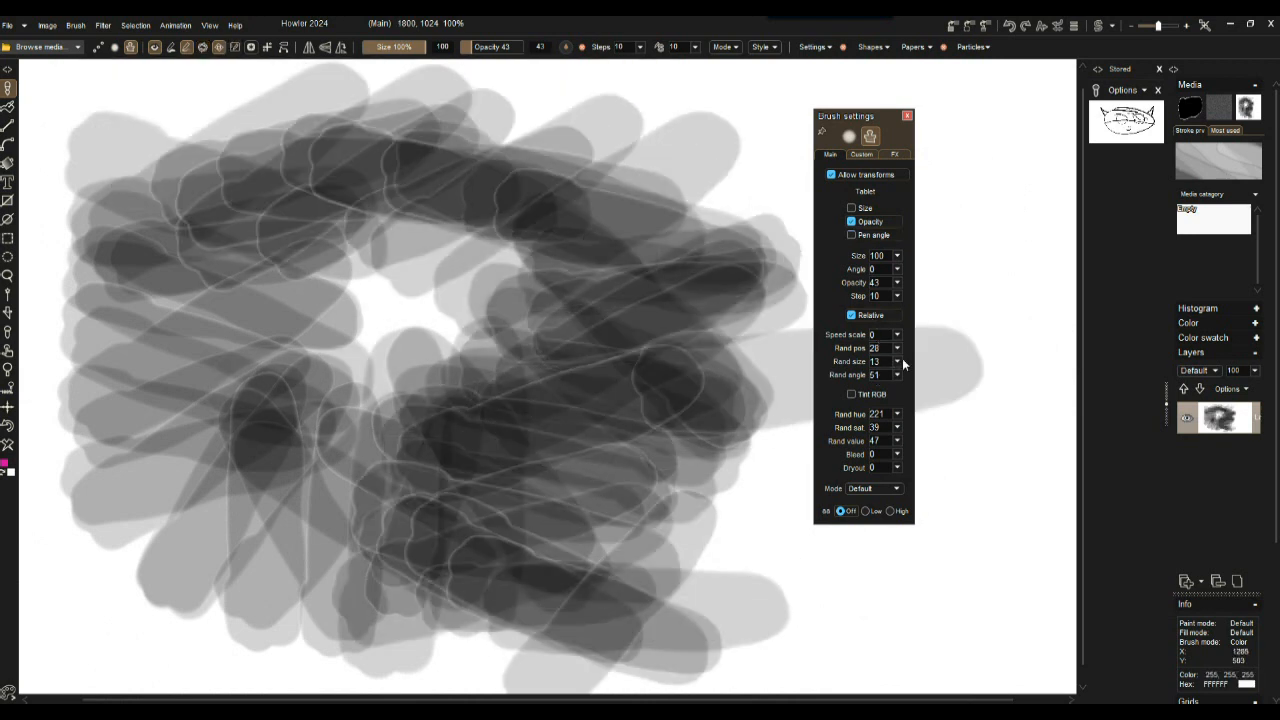
Set random angle to 0, clear the canvas and paint layered captured-brush strokes across it
left_click(897, 375)
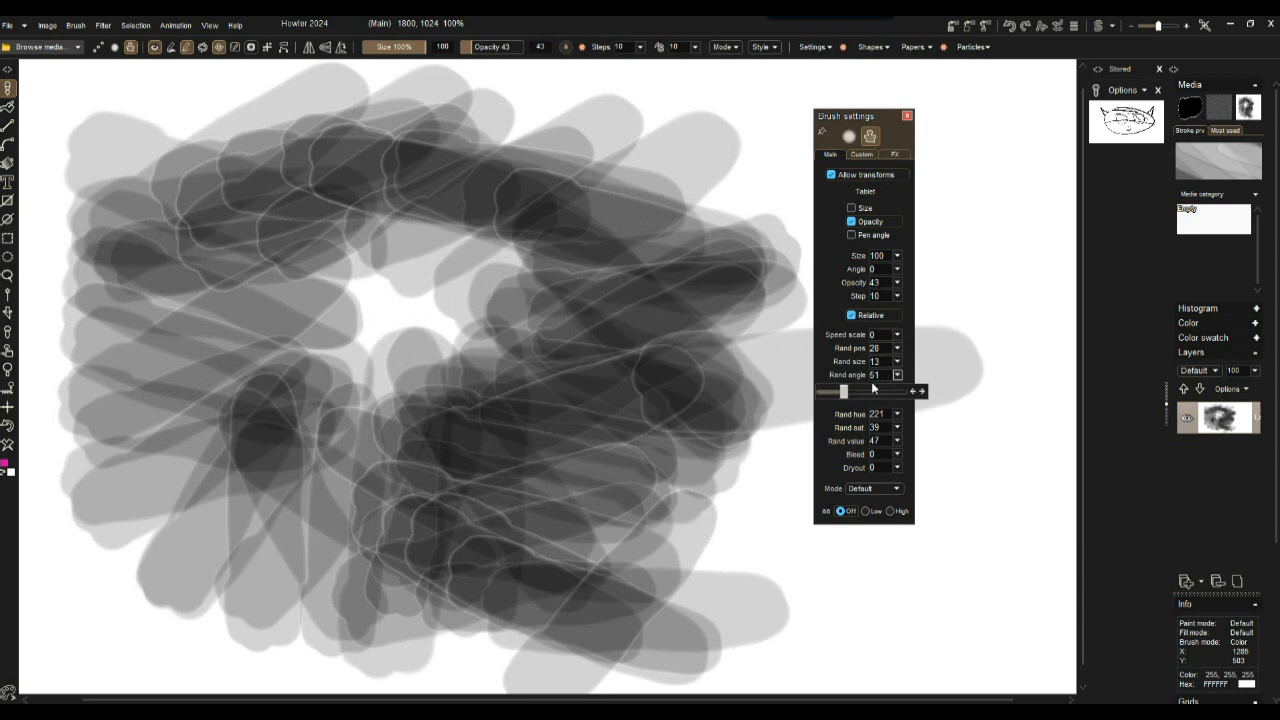
left_click_drag(847, 391, 2, 497)
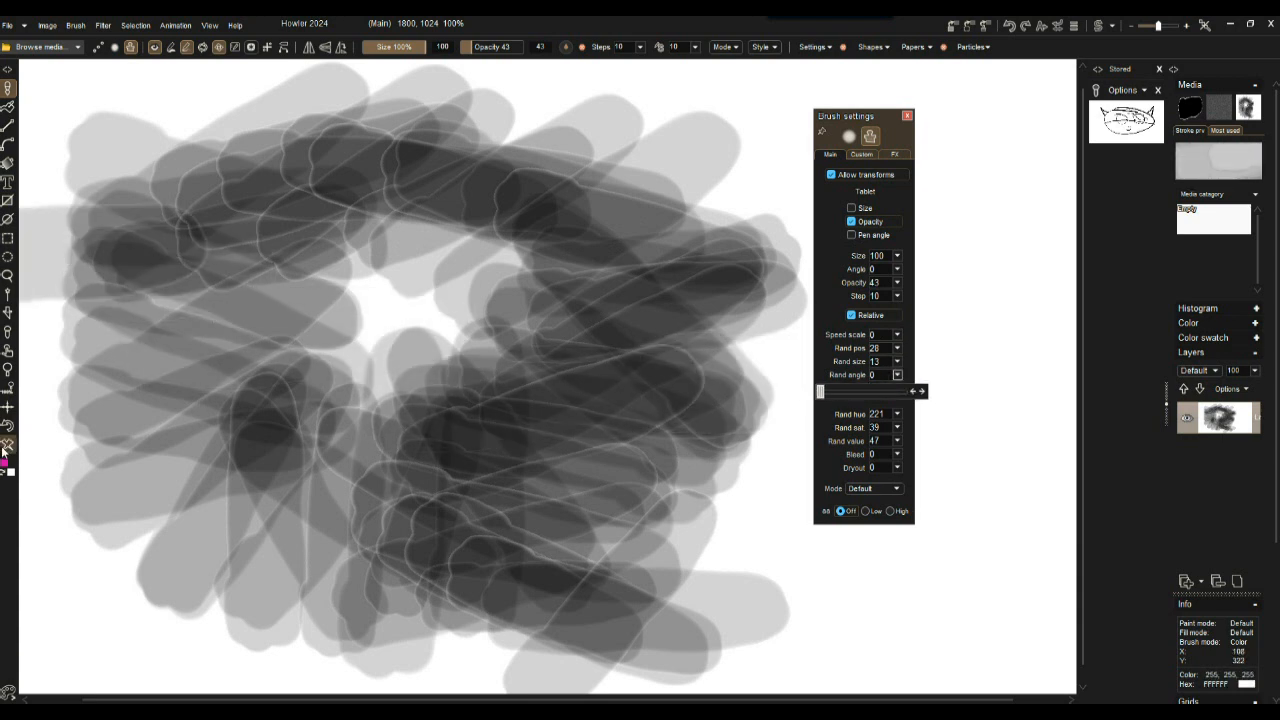
left_click(7, 445)
left_click_drag(30, 338, 236, 322)
mouse_move(90, 155)
left_mouse_down()
mouse_move(371, 493)
mouse_move(495, 314)
mouse_move(880, 628)
mouse_move(725, 626)
mouse_move(650, 190)
mouse_move(604, 150)
left_mouse_up()
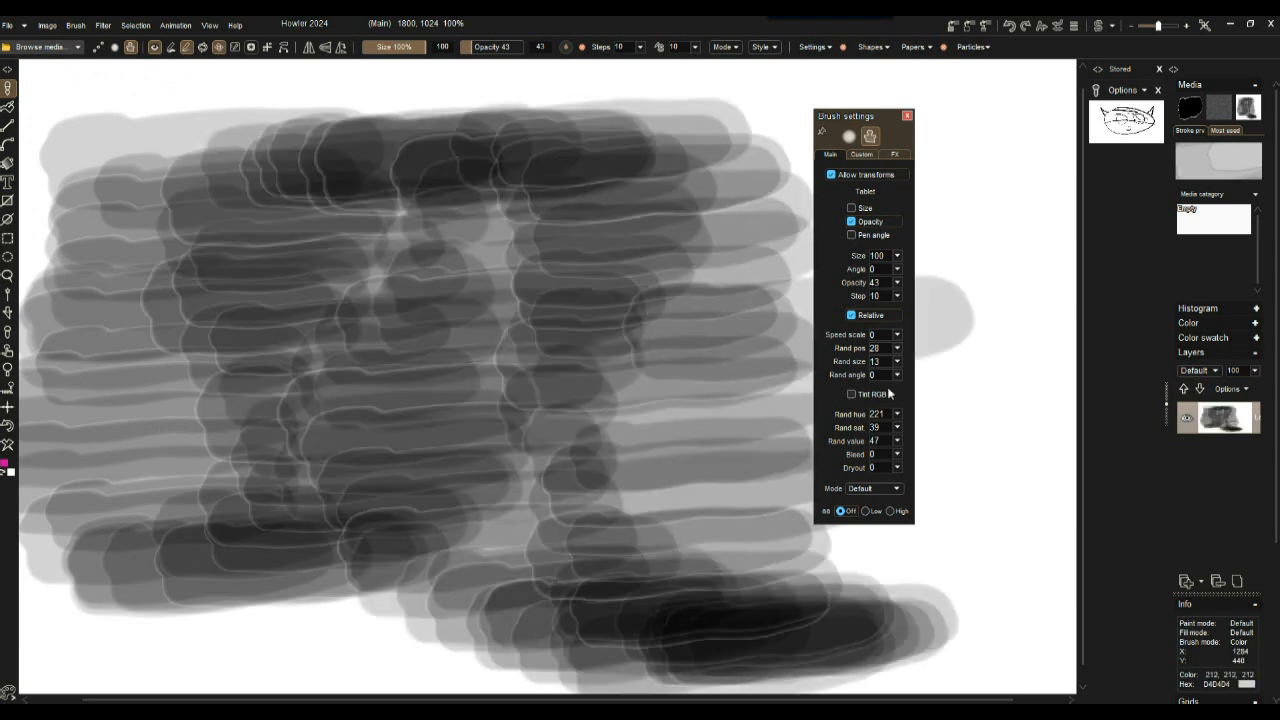
Disable the tablet's Opacity control and paint captured-brush strokes at fixed opacities of 43, 8 and 255
left_click(852, 223)
mouse_move(640, 245)
left_mouse_down()
mouse_move(537, 534)
mouse_move(355, 238)
left_mouse_up()
left_click_drag(484, 47, 526, 47)
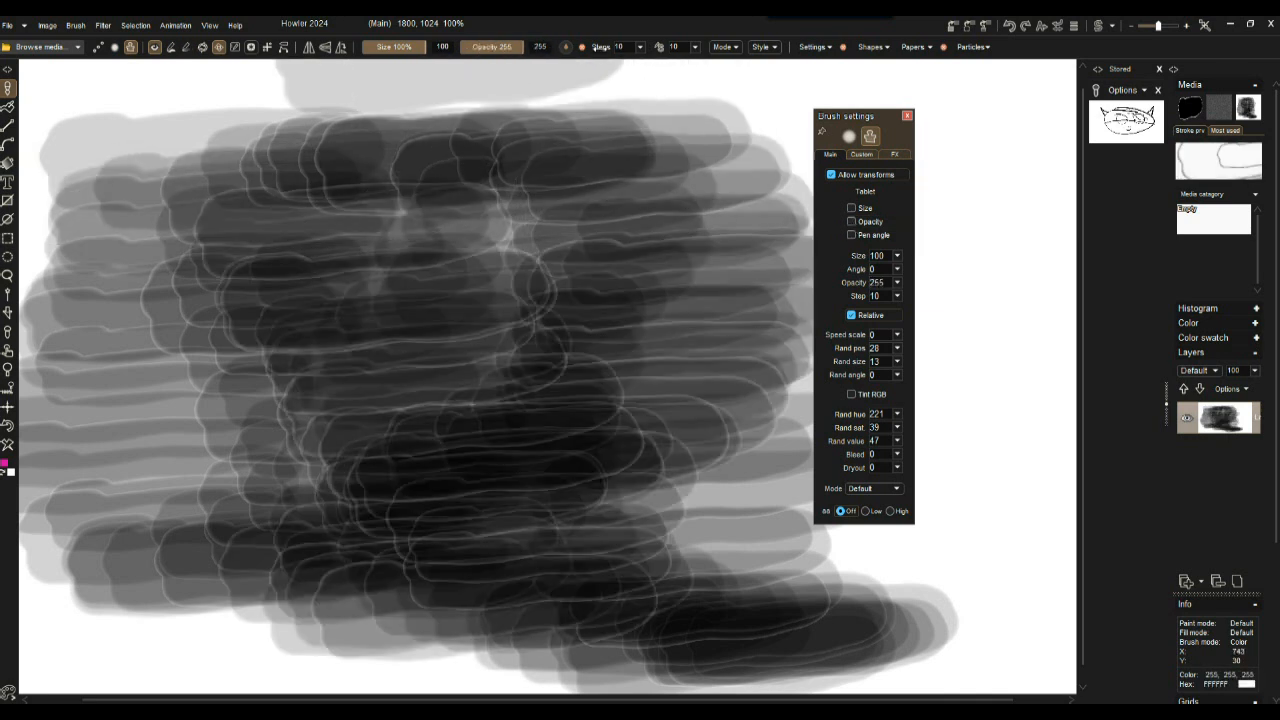
left_click_drag(482, 47, 463, 70)
mouse_move(400, 110)
left_mouse_down()
mouse_move(334, 103)
mouse_move(223, 134)
mouse_move(77, 250)
mouse_move(631, 28)
left_mouse_up()
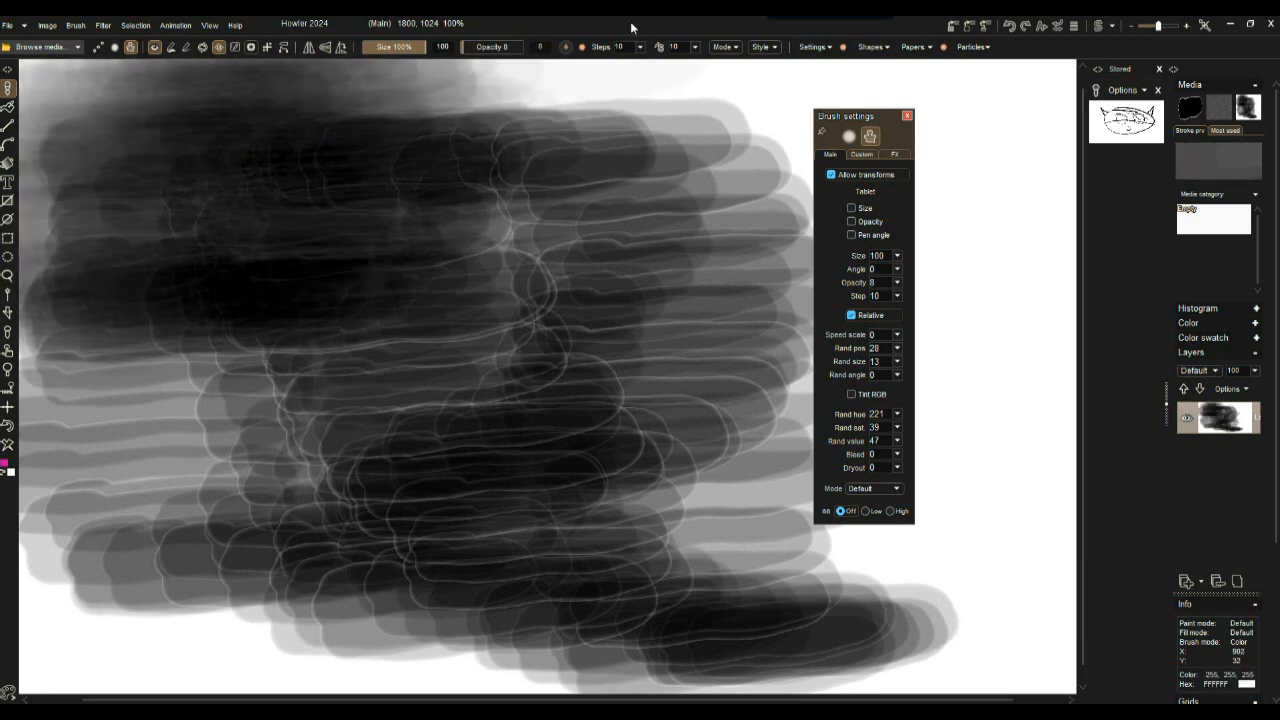
left_click_drag(482, 47, 522, 47)
mouse_move(503, 334)
left_mouse_down()
mouse_move(234, 197)
mouse_move(498, 486)
mouse_move(723, 631)
mouse_move(628, 346)
left_mouse_up()
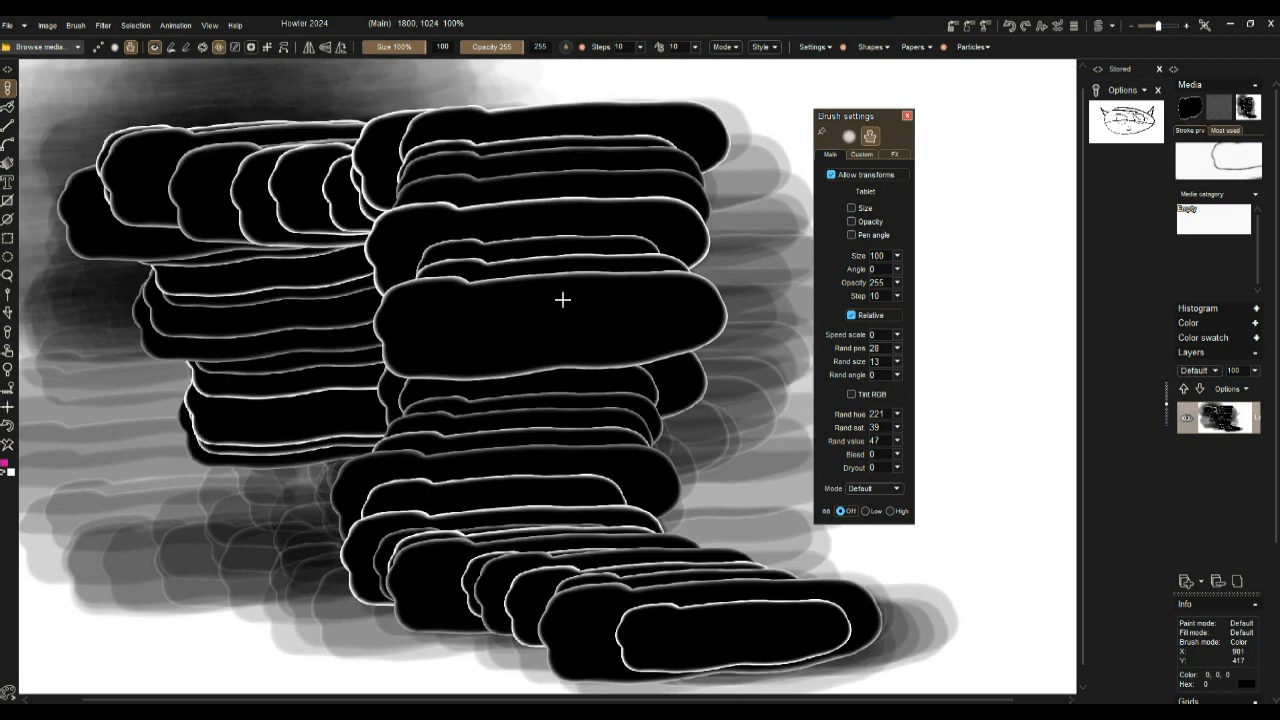
Clear the canvas, set the brush size to 46, enable Pen angle and fill the canvas with rotating captured-brush strokes
left_click(6, 446)
left_click(154, 48)
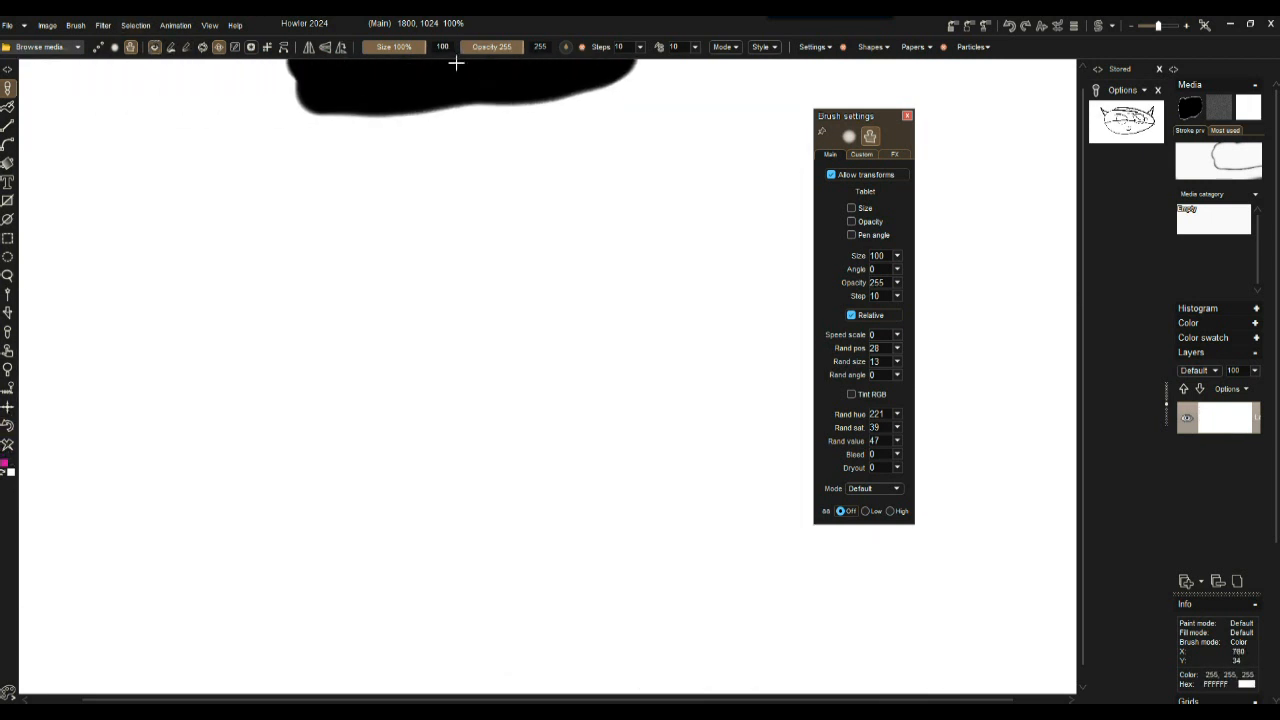
left_click(391, 48)
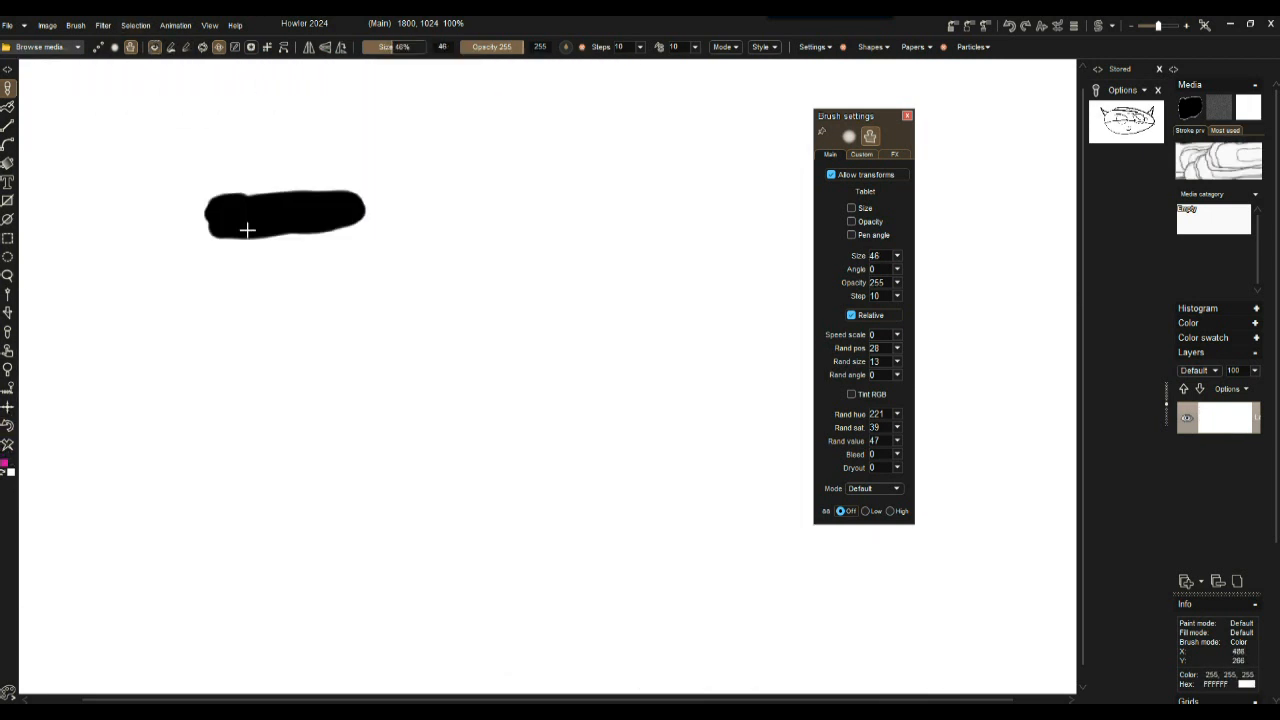
left_click(204, 48)
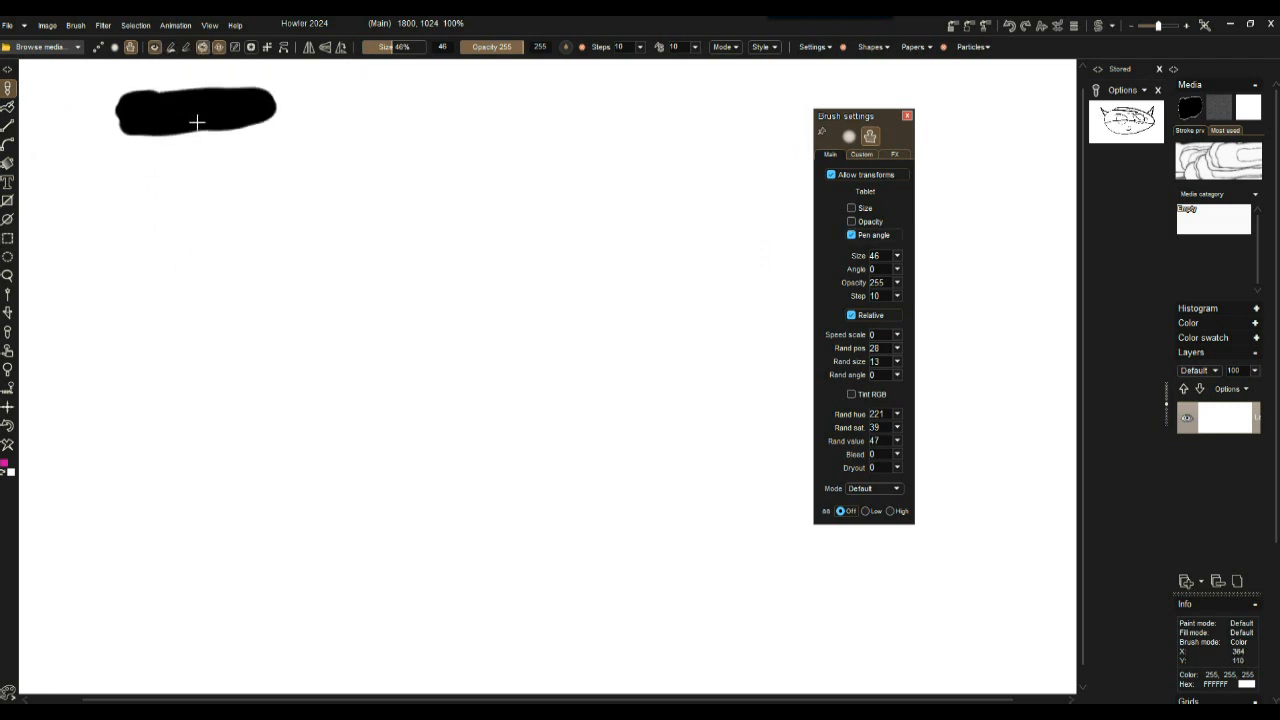
mouse_move(157, 117)
left_mouse_down()
mouse_move(156, 246)
mouse_move(200, 528)
mouse_move(534, 289)
mouse_move(794, 263)
mouse_move(702, 650)
mouse_move(960, 240)
mouse_move(51, 371)
mouse_move(700, 520)
mouse_move(383, 493)
mouse_move(980, 300)
mouse_move(200, 620)
mouse_move(700, 300)
mouse_move(302, 263)
mouse_move(319, 270)
left_mouse_up()
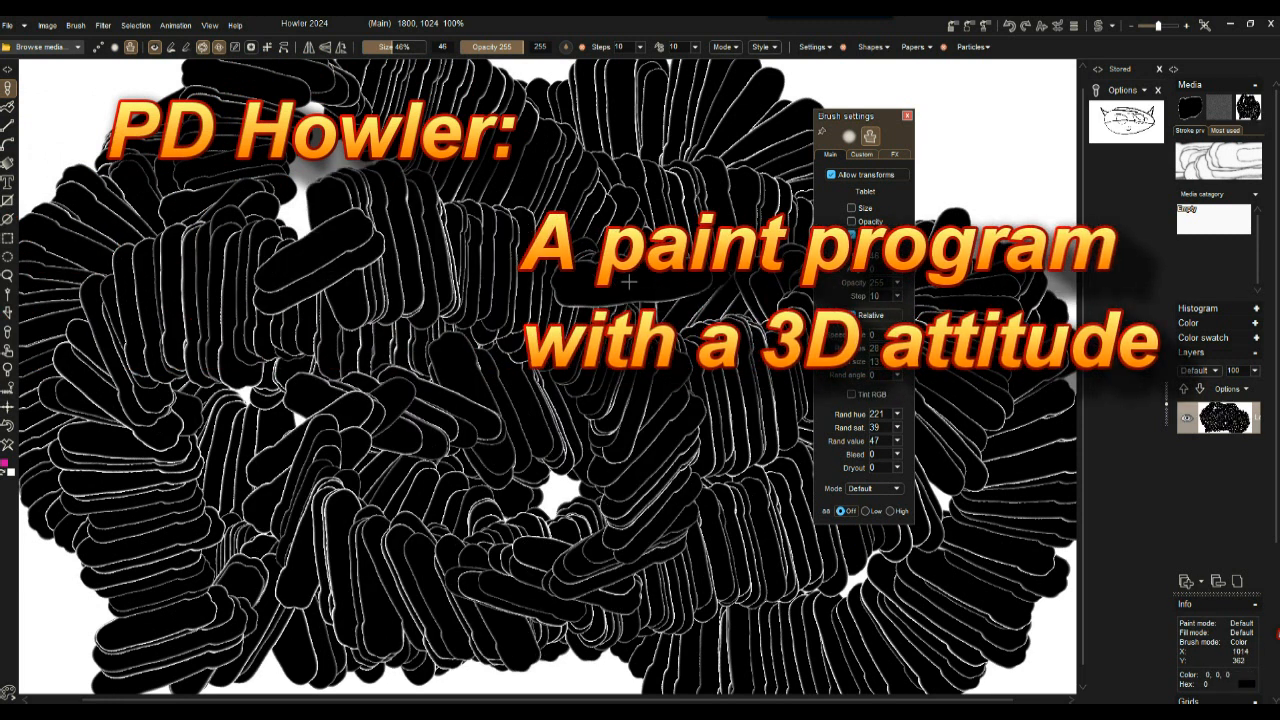